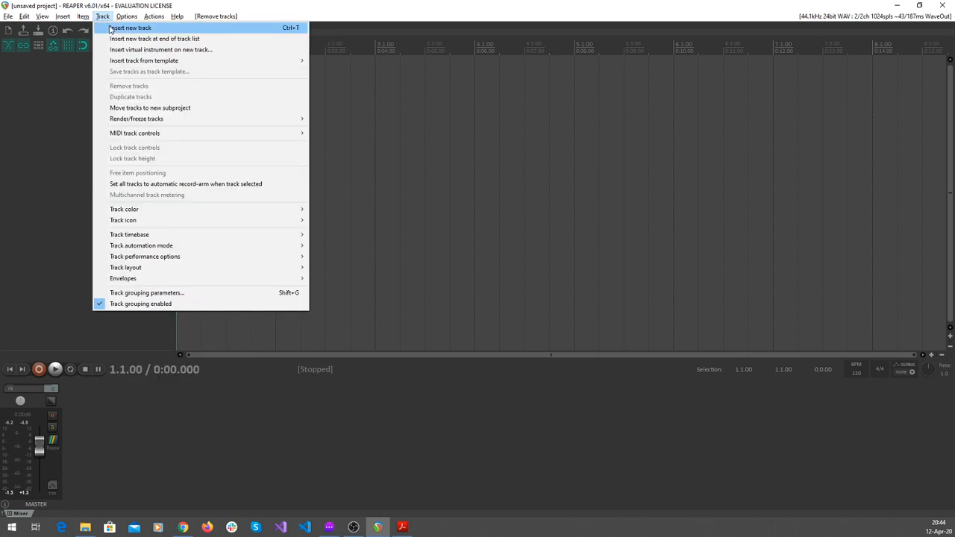
Insert a new track into the empty project.
click(109, 28)
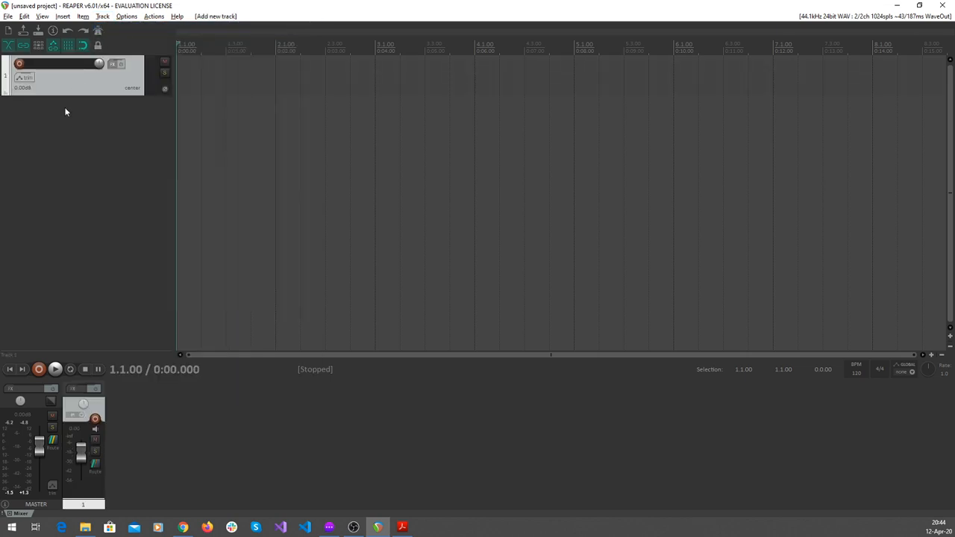
Add a second track below the first one and remove it again.
double_click(45, 156)
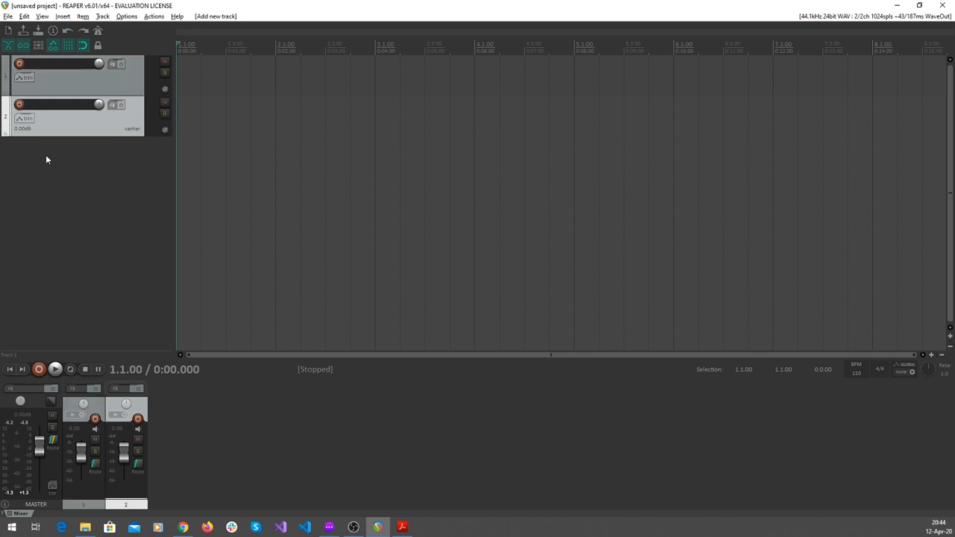
right_click(67, 128)
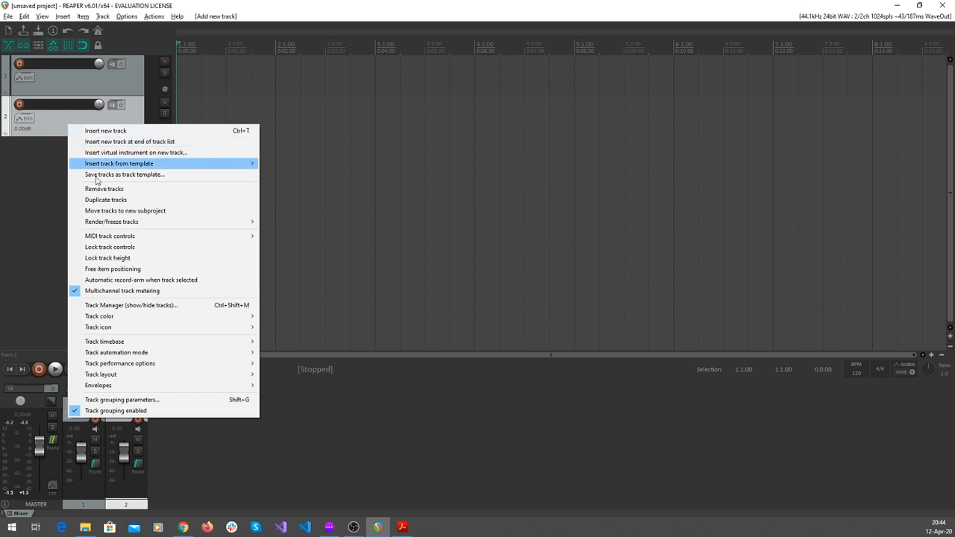
click(113, 190)
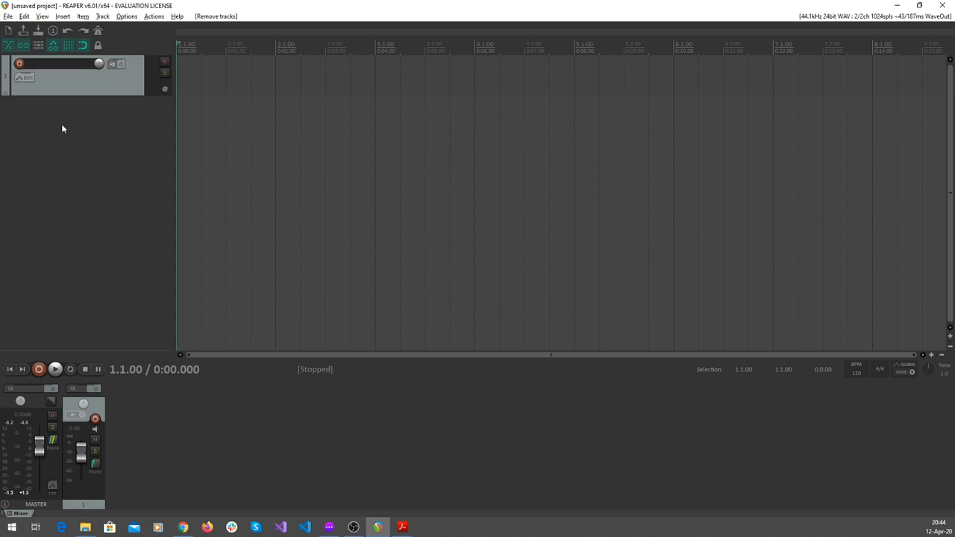
Add the Keyzone Classic VSTi instrument to track 1 and choose its Yamaha Grand Piano program.
click(112, 64)
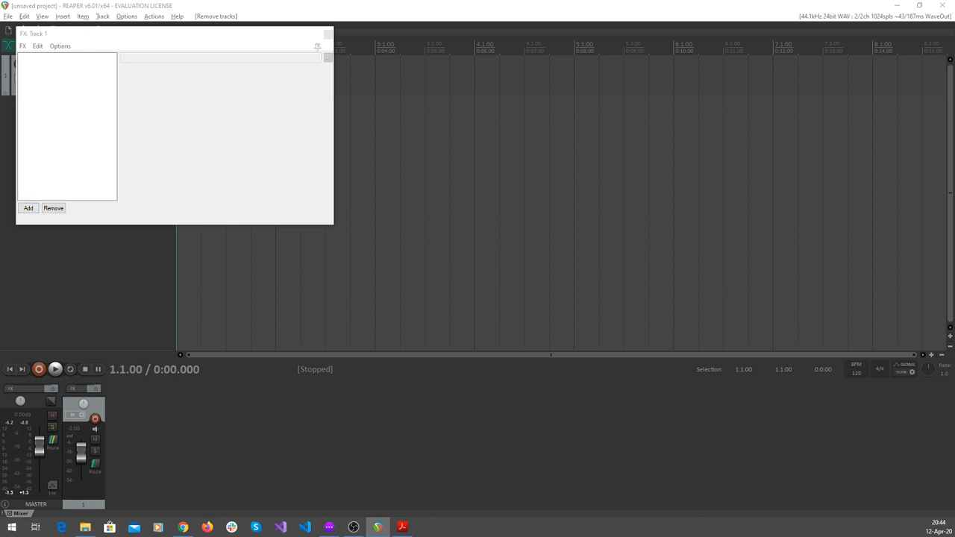
click(29, 209)
drag(467, 99, 430, 72)
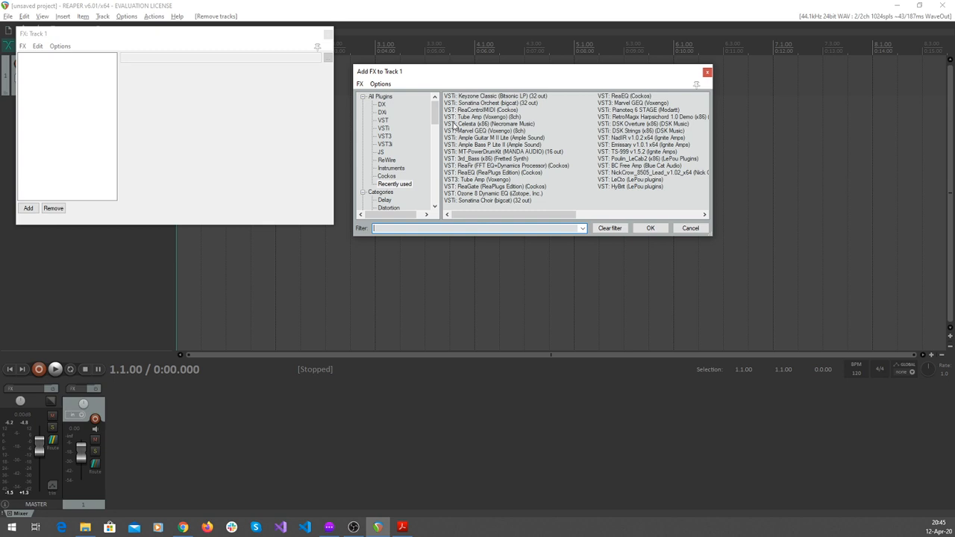
click(493, 97)
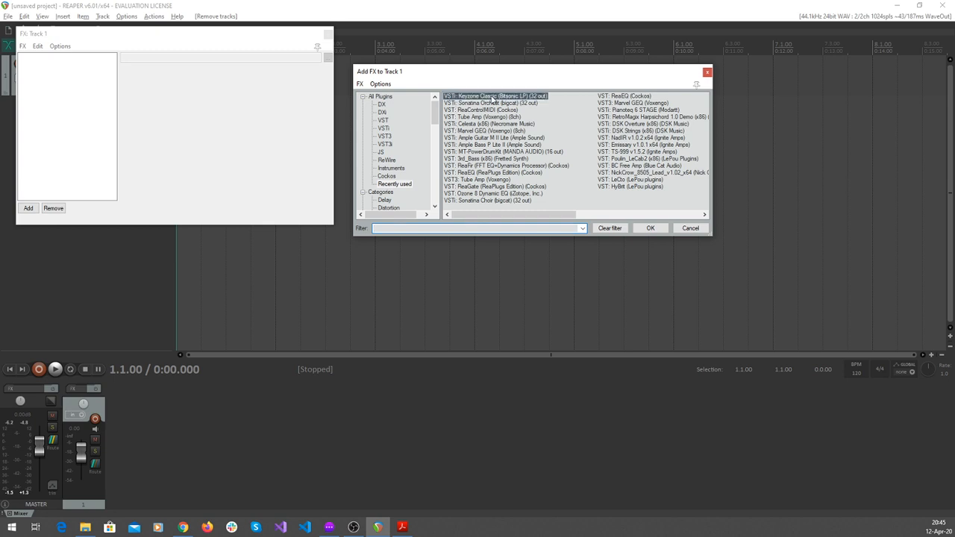
click(652, 228)
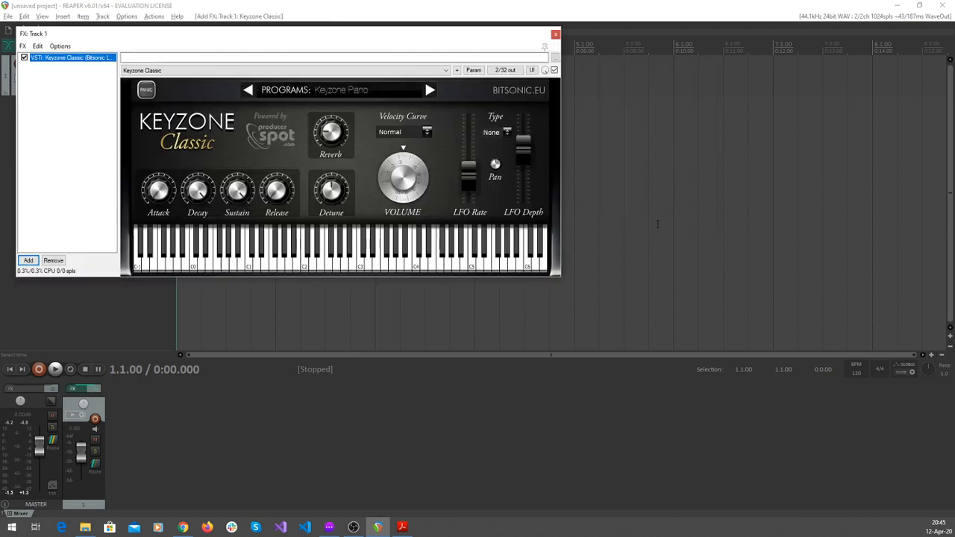
click(403, 93)
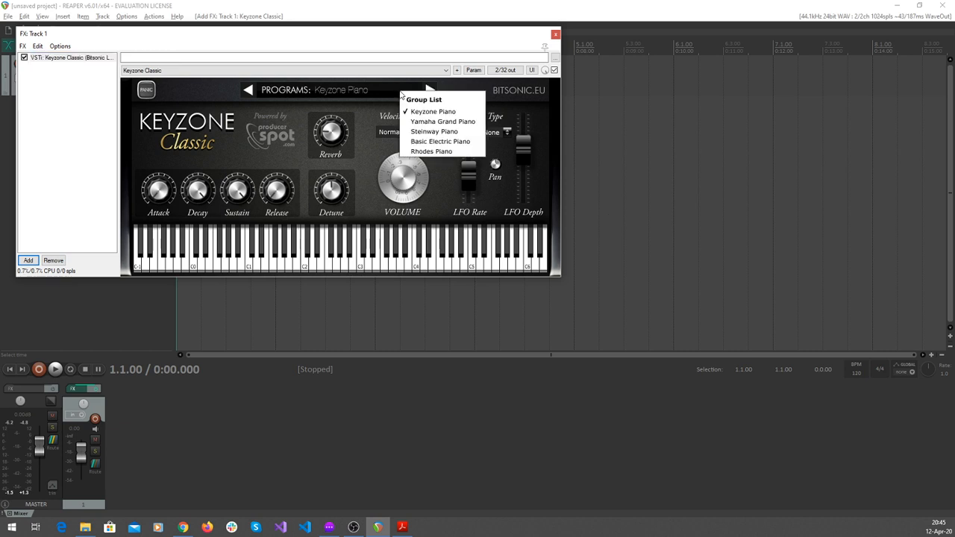
click(426, 122)
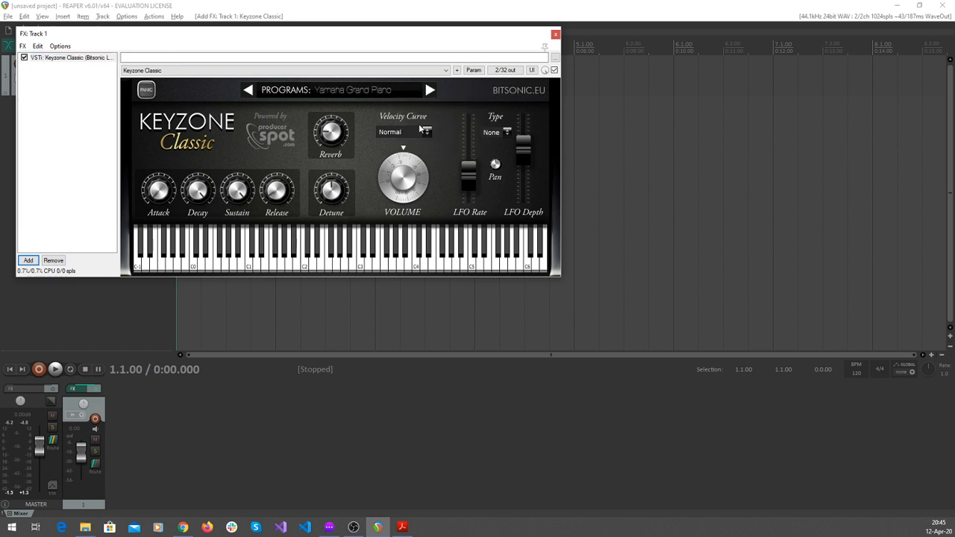
Try out notes around C3 on the Keyzone Classic piano keyboard and close the track's FX window.
mouse_move(273, 250)
mouse_down()
mouse_move(202, 270)
mouse_move(411, 262)
mouse_move(308, 267)
mouse_move(407, 263)
mouse_move(373, 266)
mouse_move(363, 281)
mouse_up()
drag(186, 266, 141, 273)
click(363, 272)
click(359, 272)
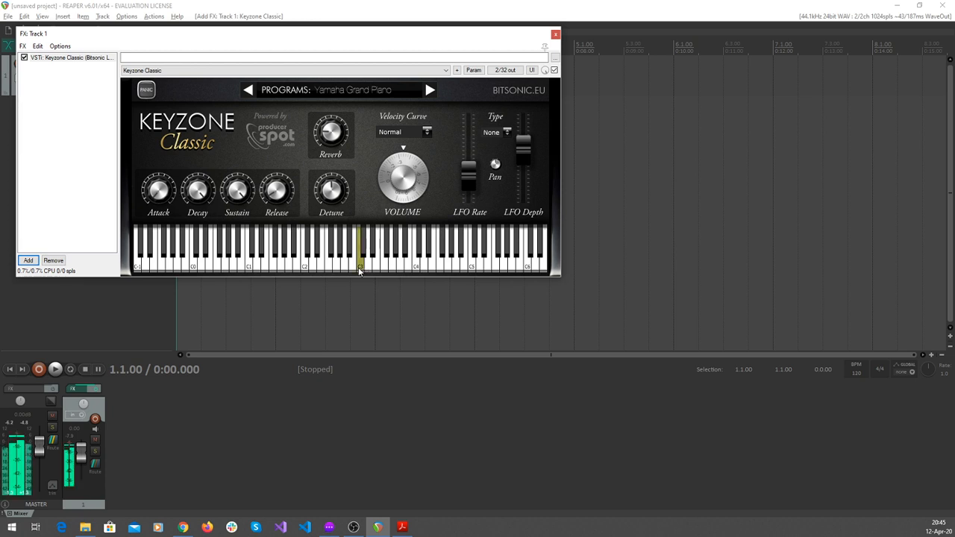
click(358, 273)
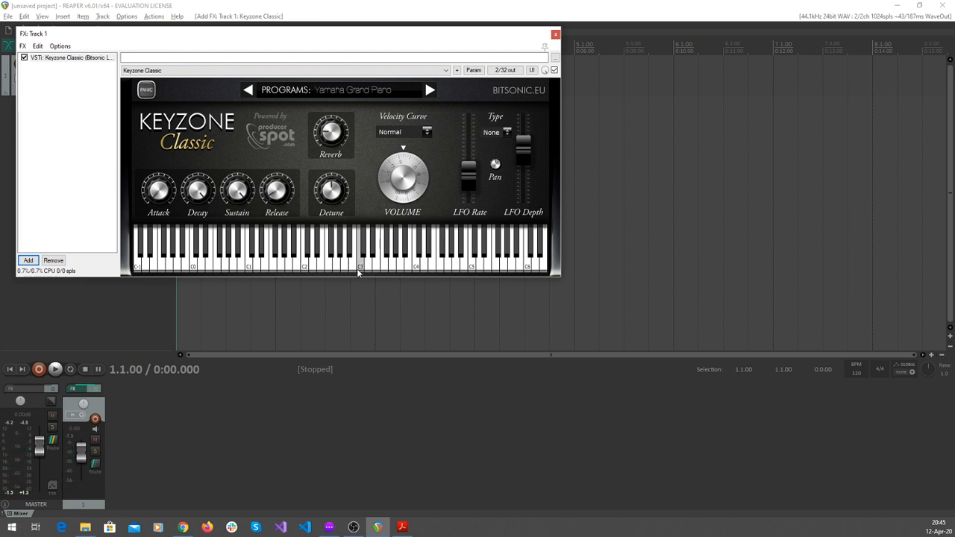
click(323, 271)
click(556, 35)
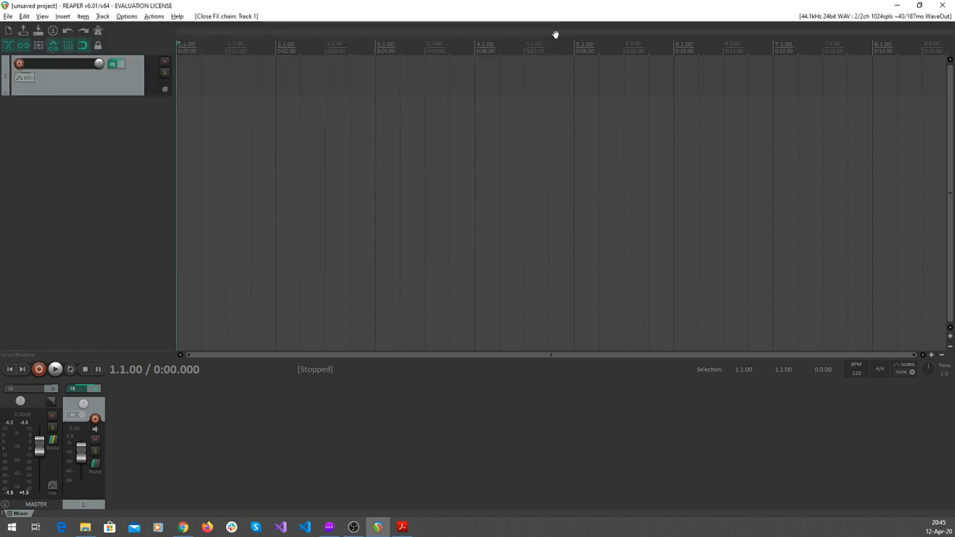
Arm track 1 for recording and set its MIDI input to Virtual MIDI keyboard on all channels.
click(71, 83)
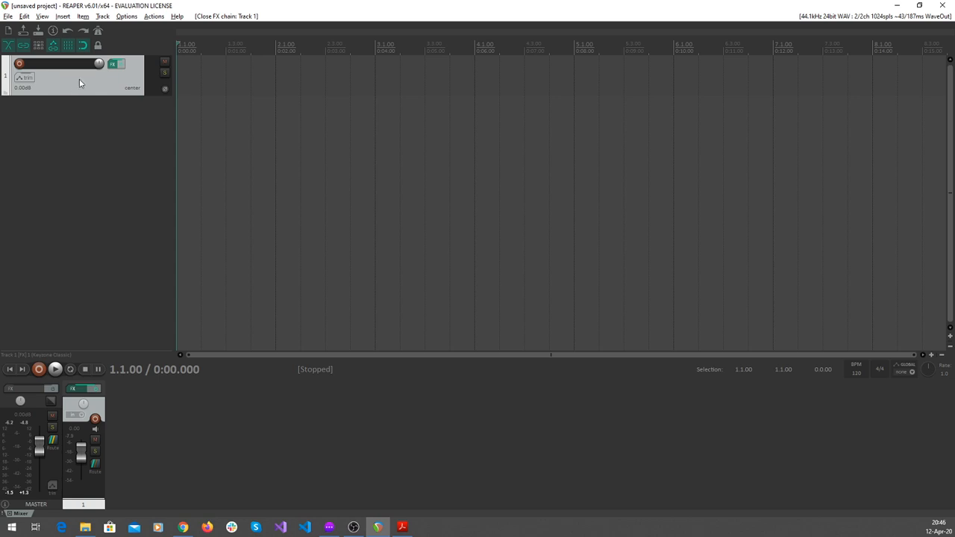
click(19, 64)
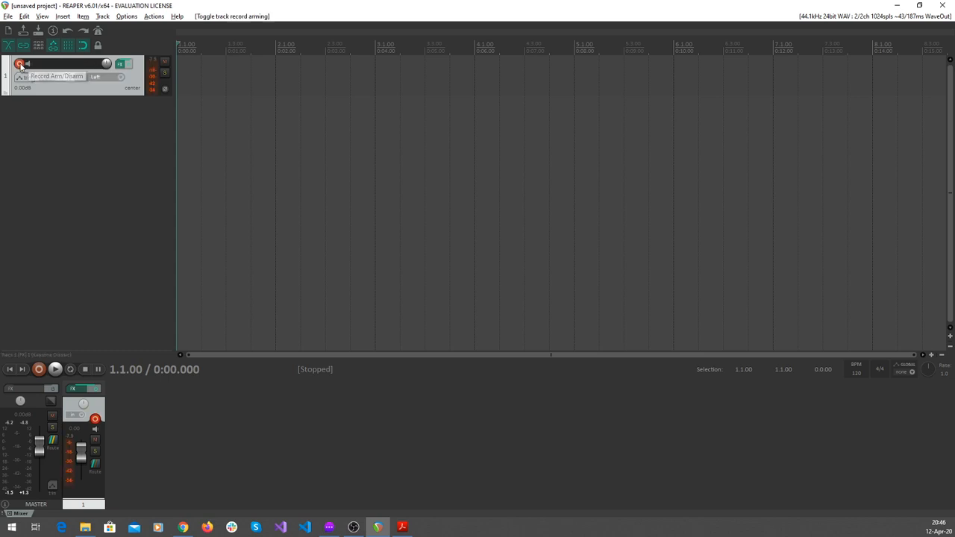
click(101, 76)
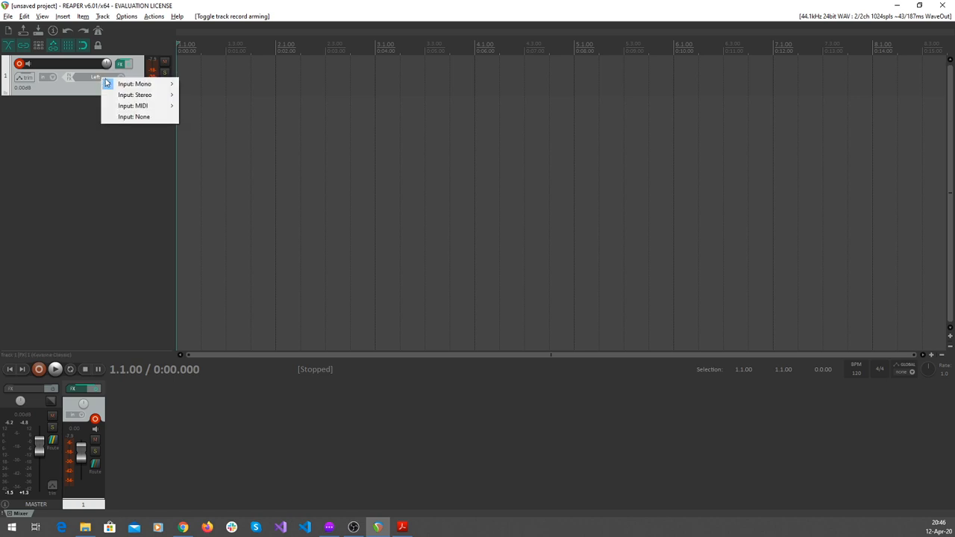
mouse_move(149, 112)
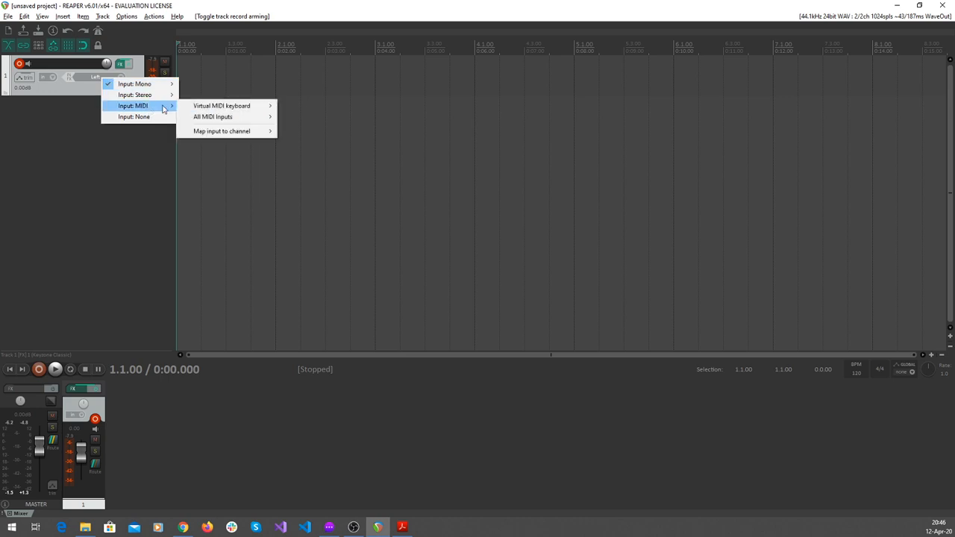
mouse_move(215, 110)
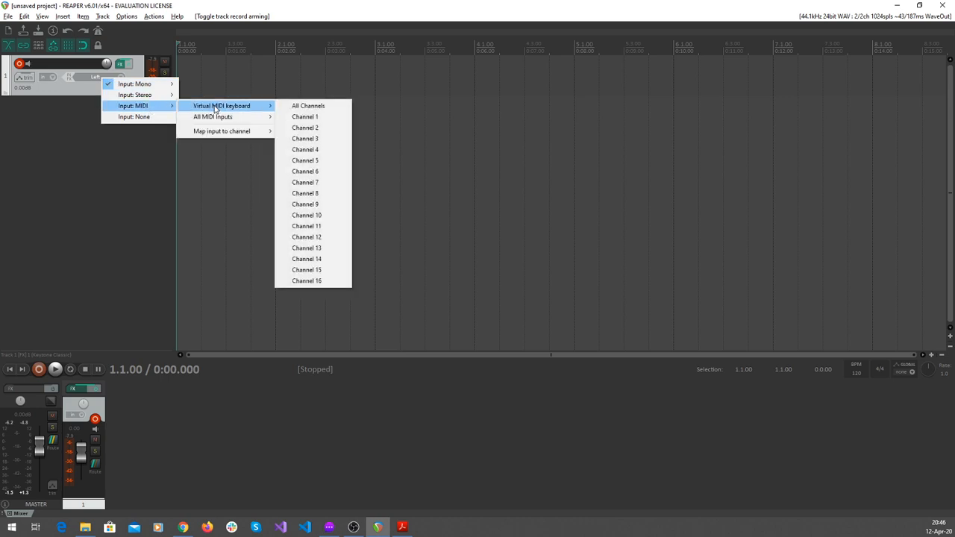
click(320, 106)
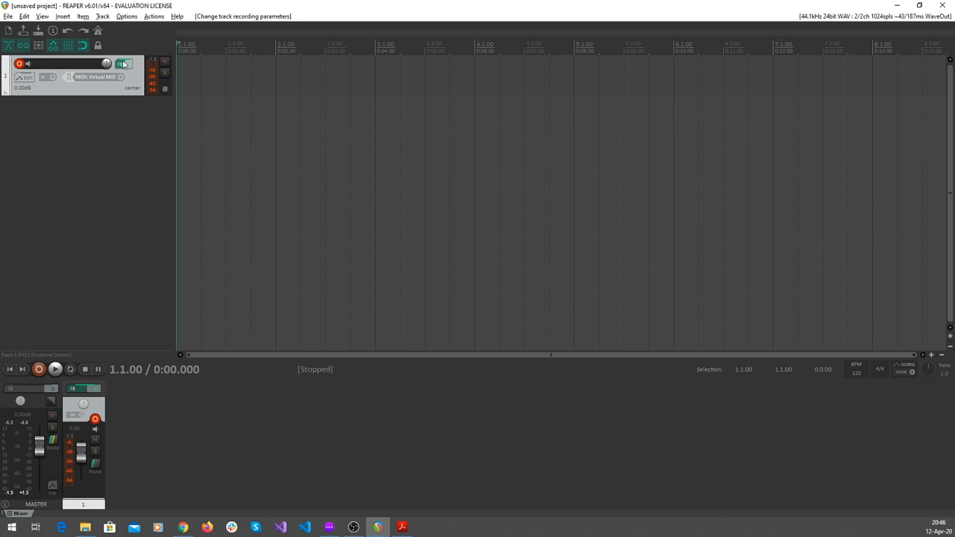
Show the Virtual MIDI Keyboard and enlarge its window over the arrangement area.
click(48, 17)
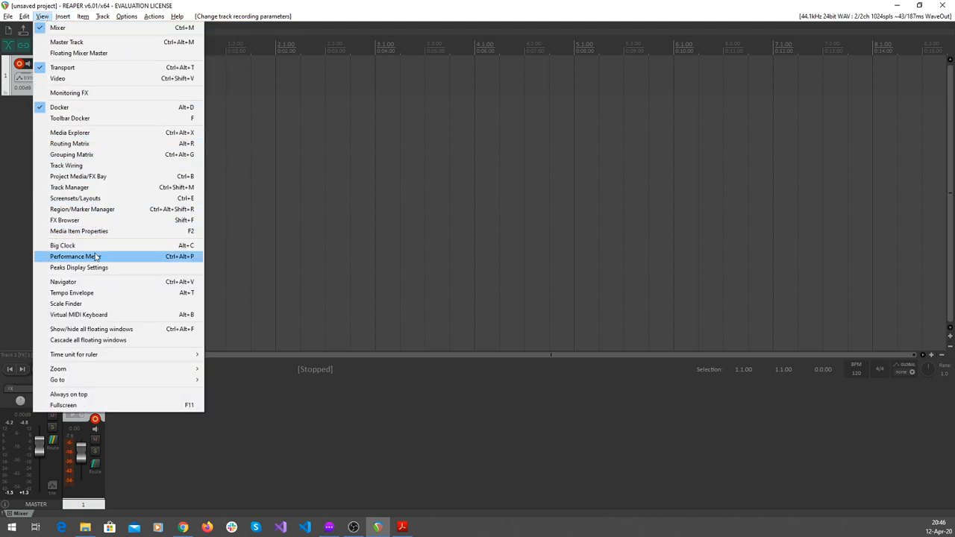
click(90, 320)
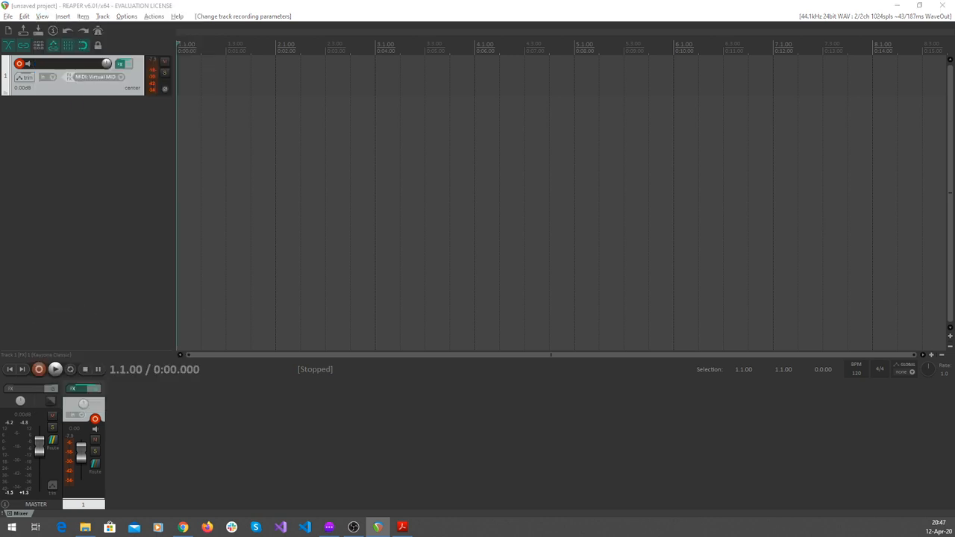
drag(462, 124, 442, 132)
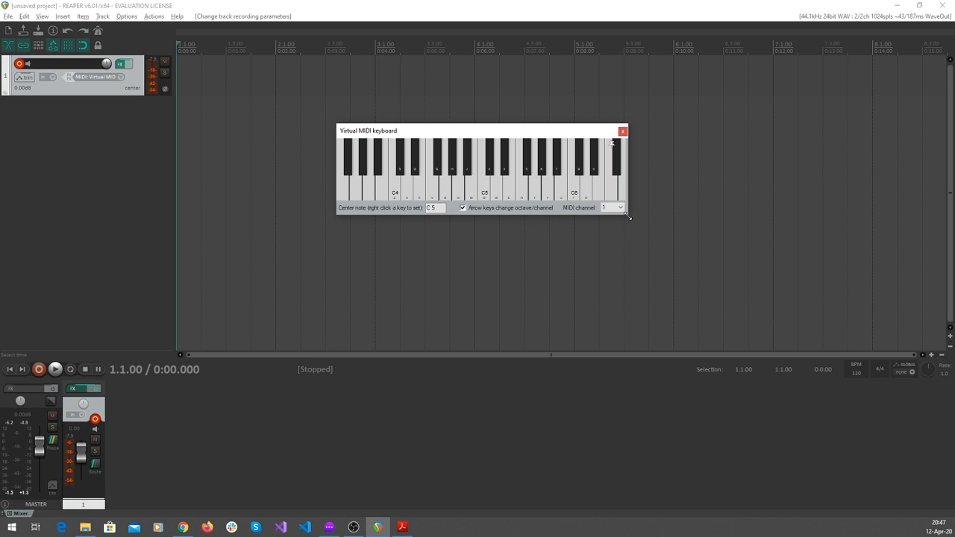
drag(627, 216, 682, 261)
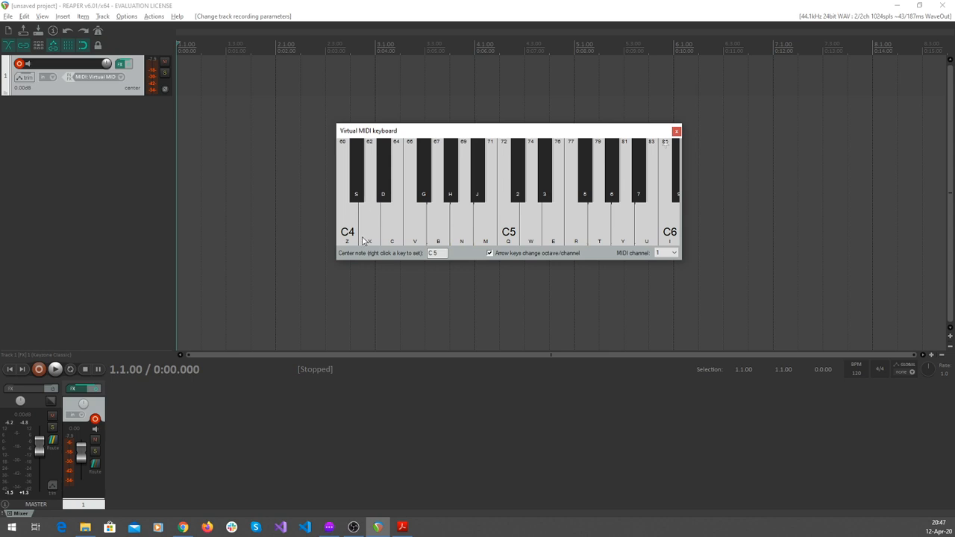
Play test notes on the virtual MIDI keyboard, using white keys from C4 upward and the first black keys.
key(z)
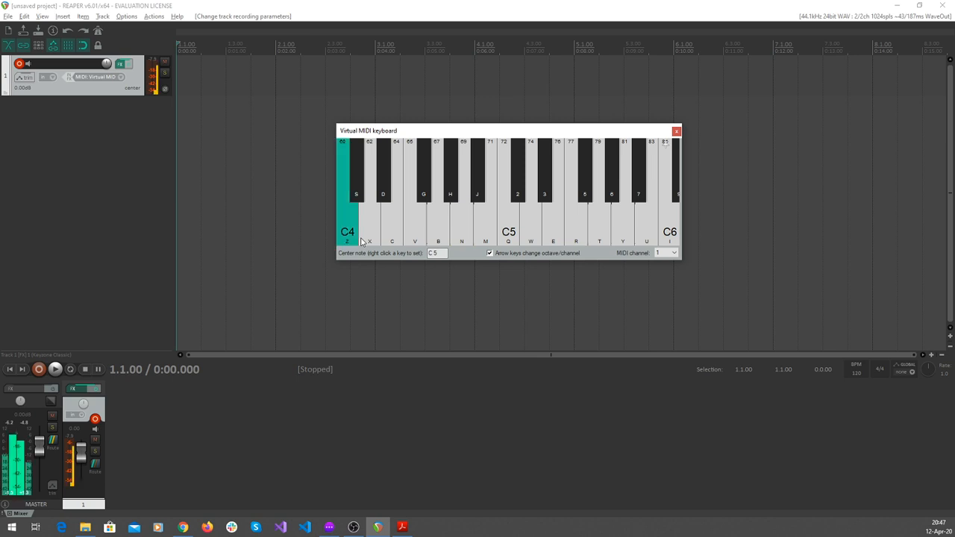
key(x)
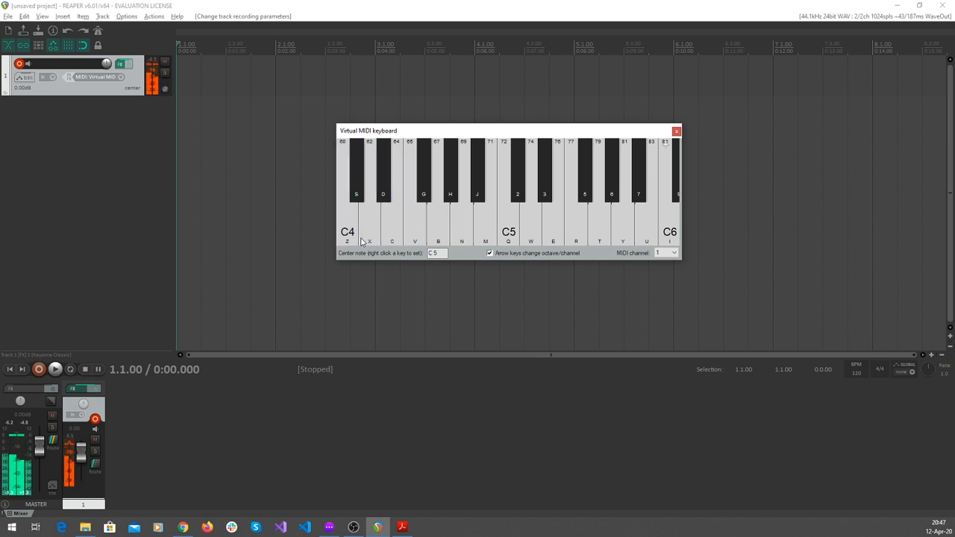
key(x)
key(x)
key(c)
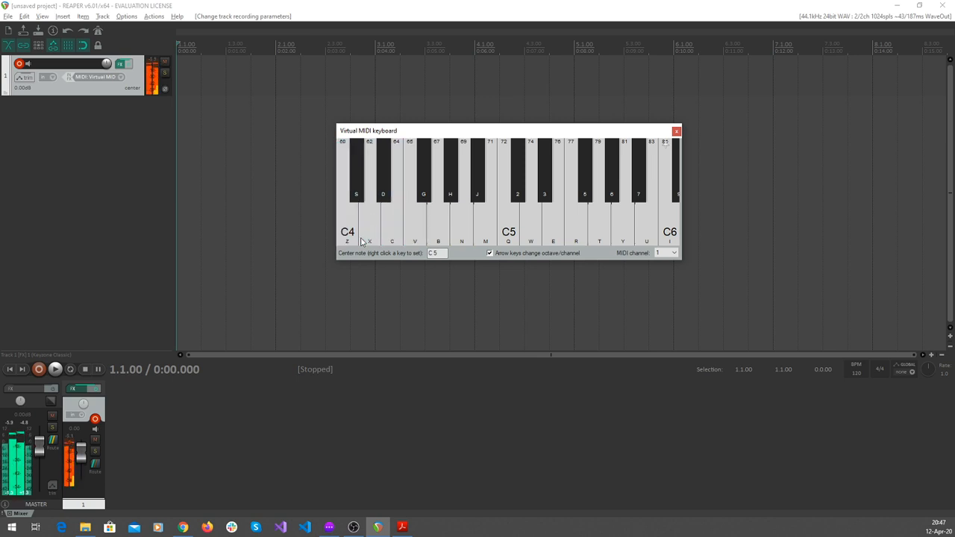
key(b)
key(z)
key(x)
key(c)
key(v)
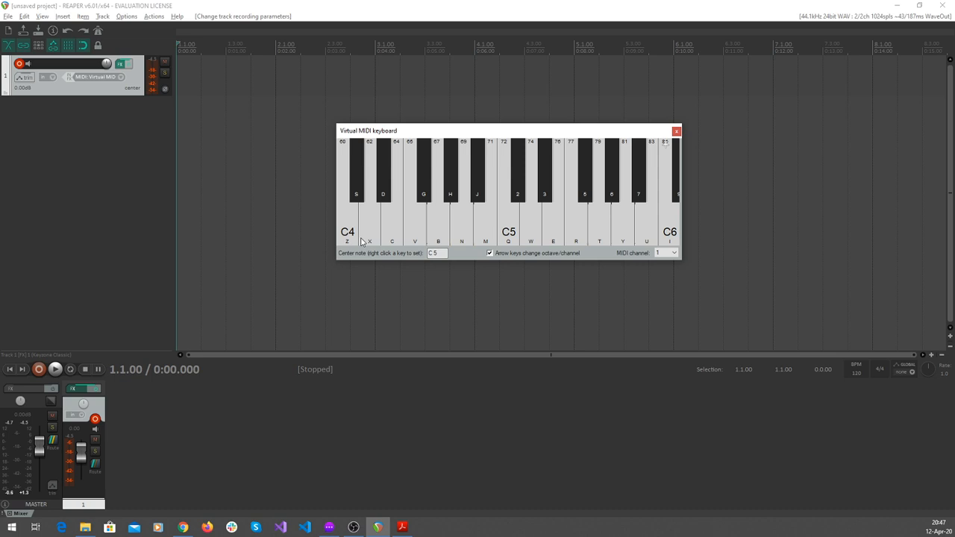
key(s)
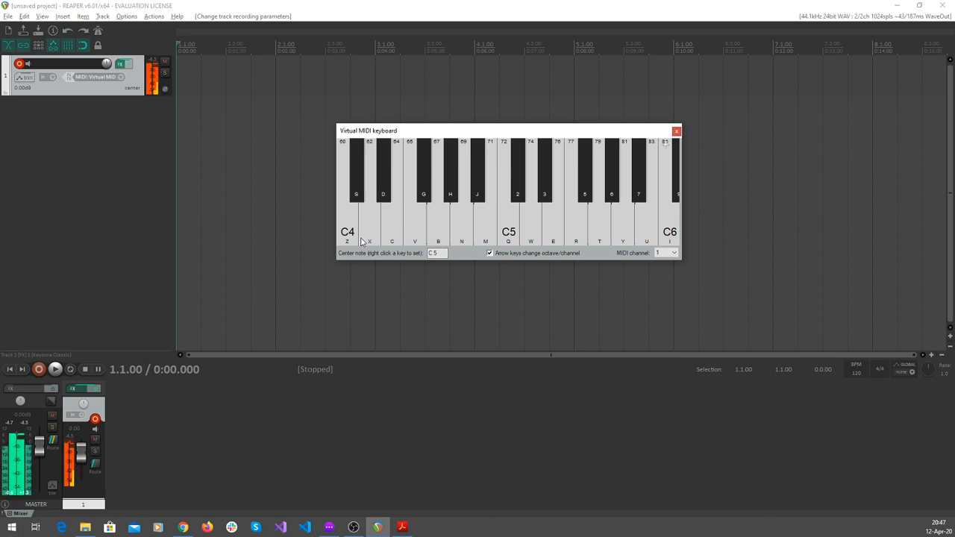
key(s)
key(d)
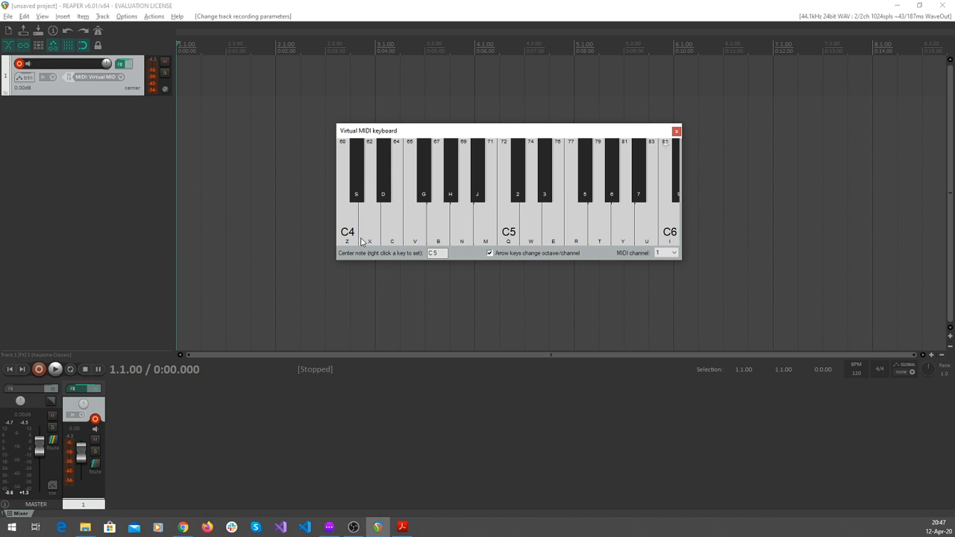
key(s)
Record a MIDI melody on track 1 with the Virtual MIDI keyboard, alternating between C4, D4 and E4 before rising through F4 to G4.
click(76, 5)
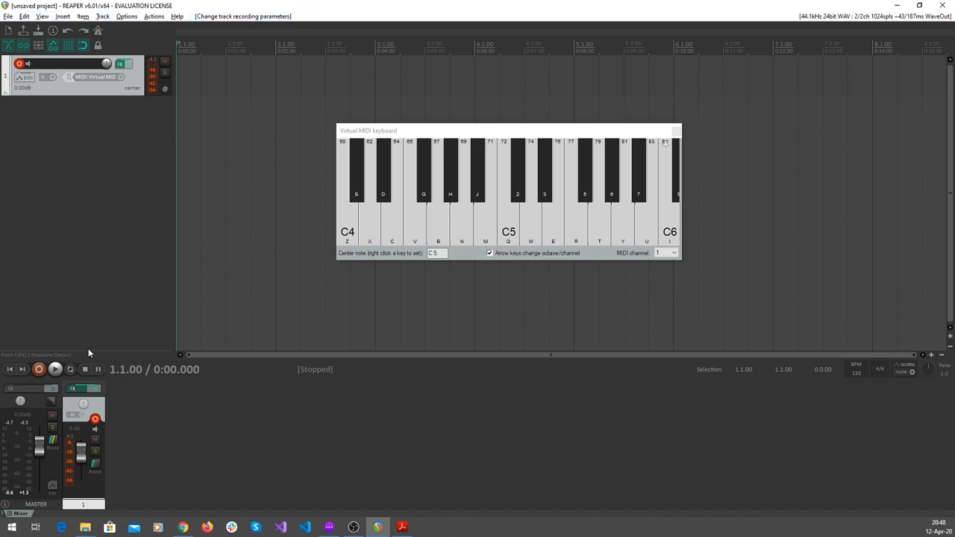
click(39, 369)
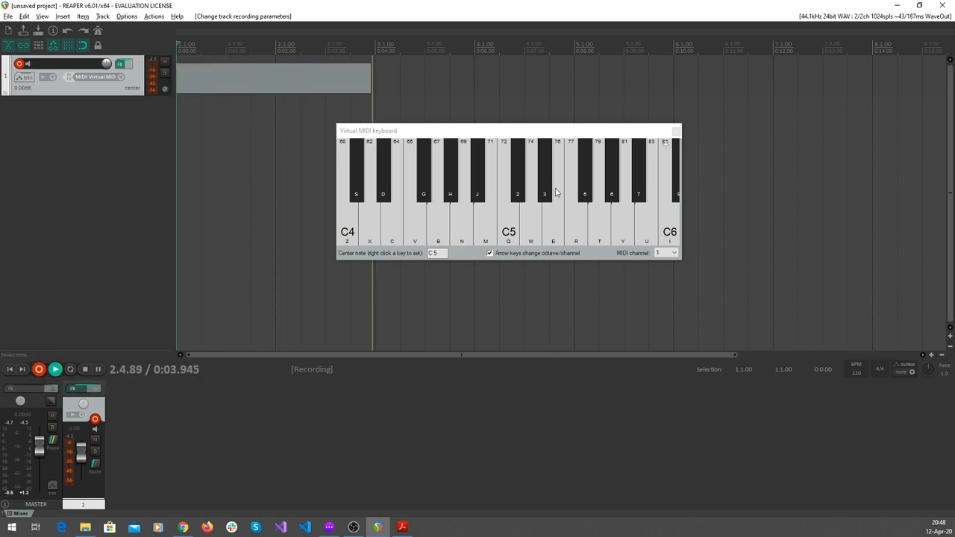
click(626, 130)
key(x)
key(c)
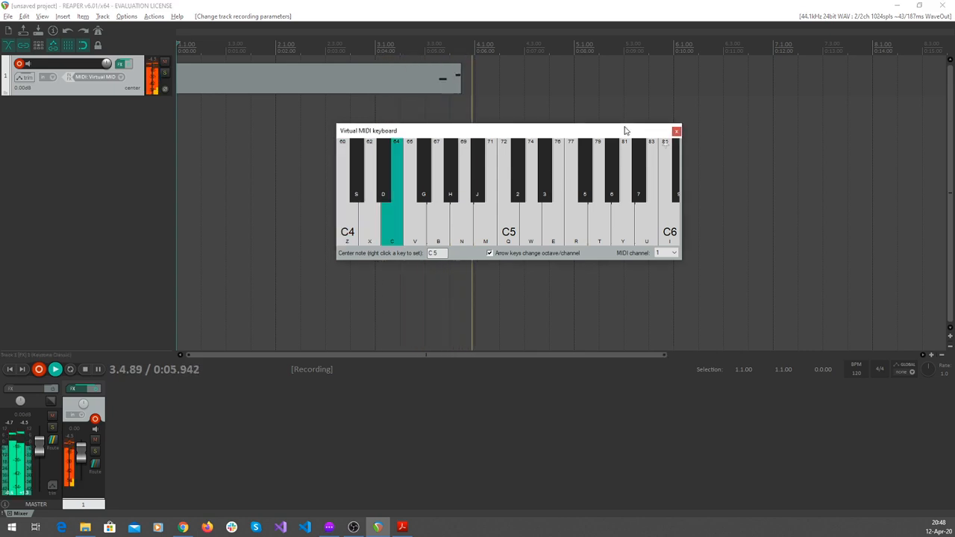
key(x)
key(z)
key(x)
key(x)
key(z)
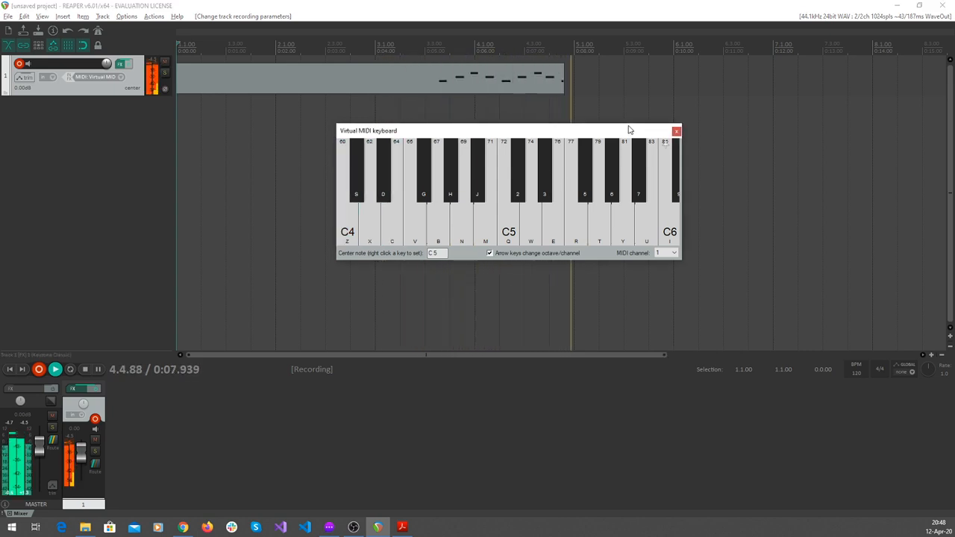
key(x)
key(c)
key(c)
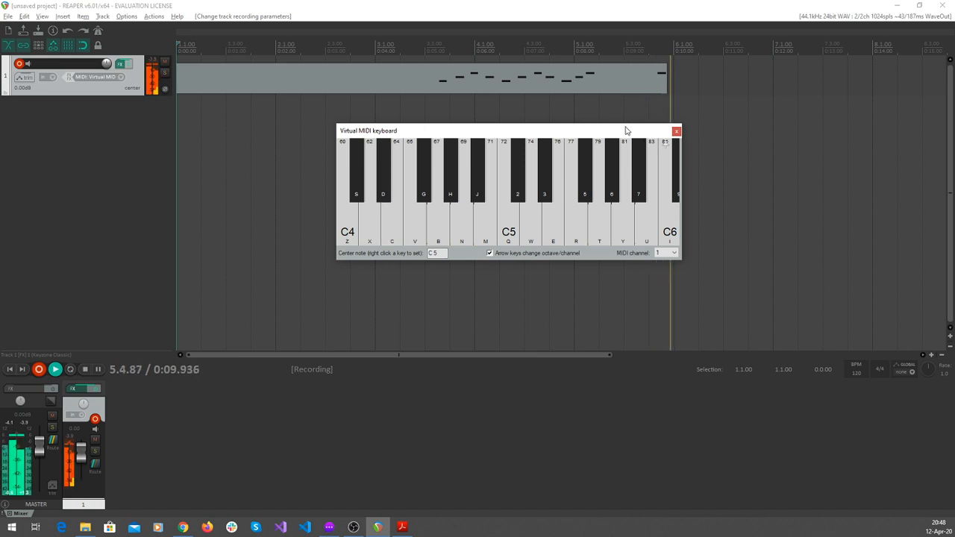
key(v)
key(b)
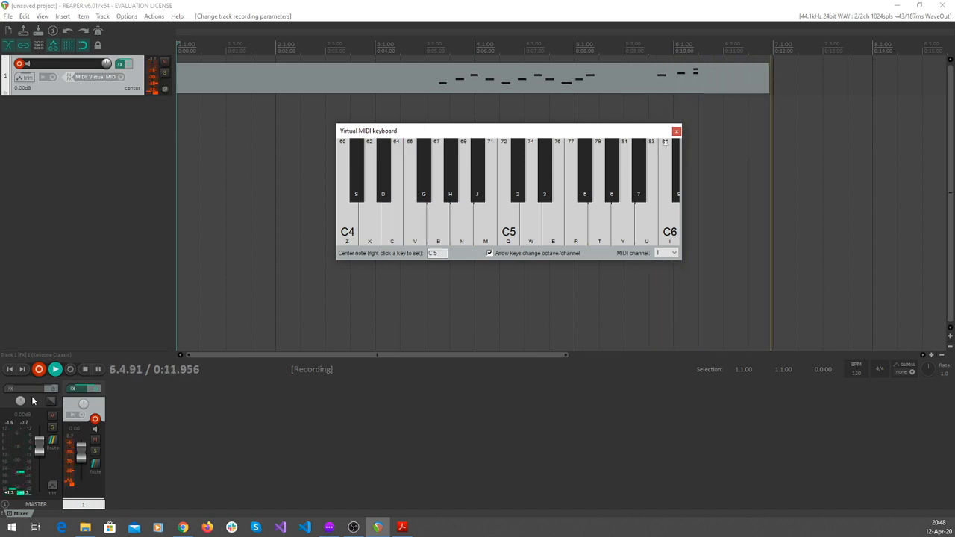
key(space)
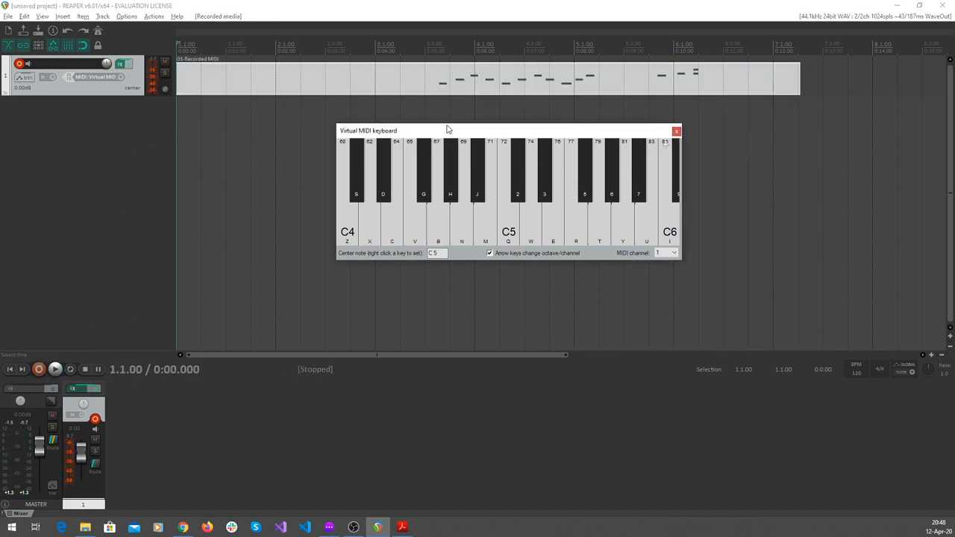
Switch to the PDF presentation to view the "Let's write a song" slide, and return to REAPER.
drag(448, 129, 430, 113)
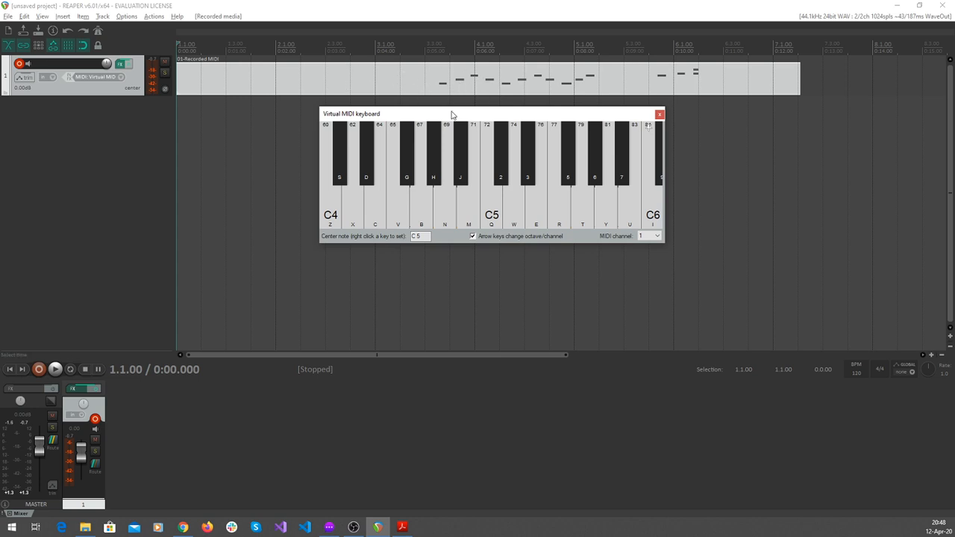
click(402, 527)
click(408, 256)
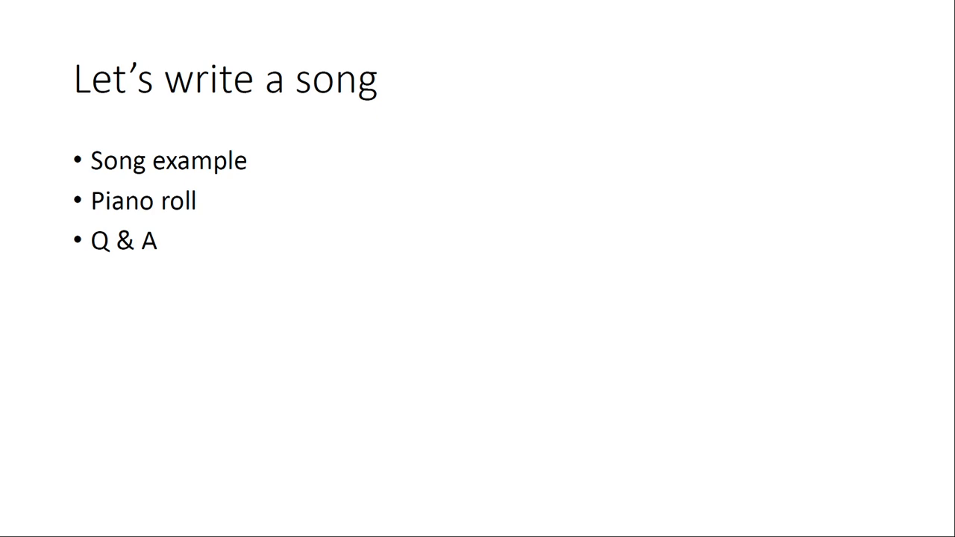
key(alt+Tab)
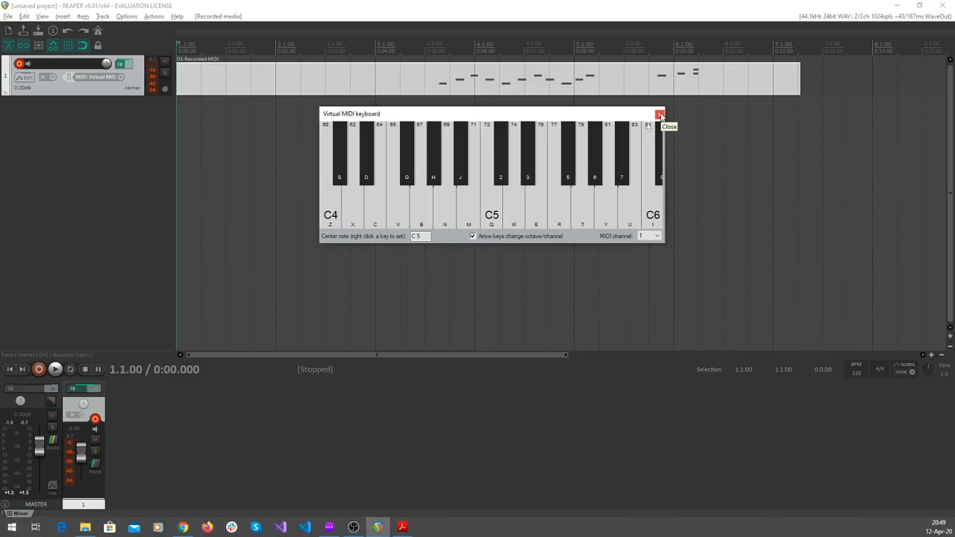
Close the Virtual MIDI keyboard and open the recorded MIDI item on track 1 in a maximized MIDI editor.
click(660, 115)
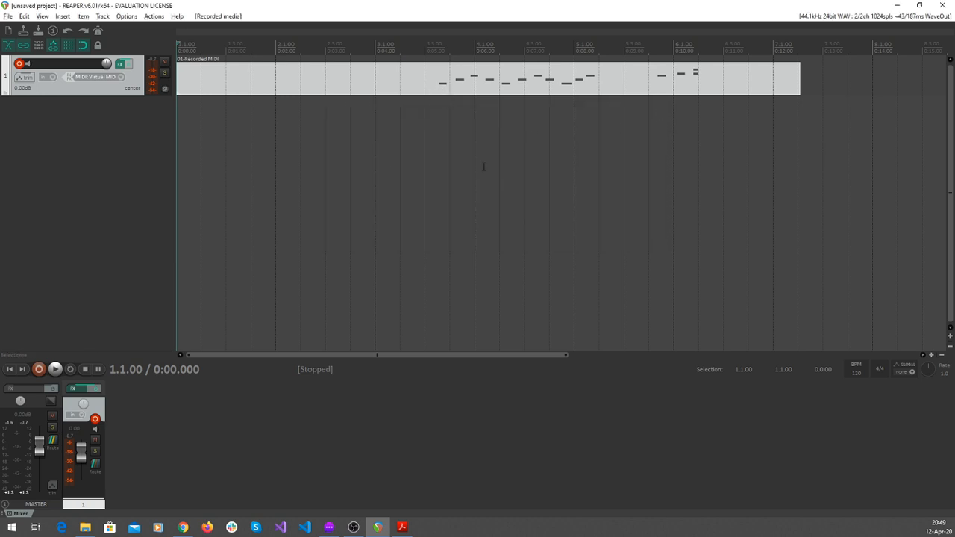
click(441, 88)
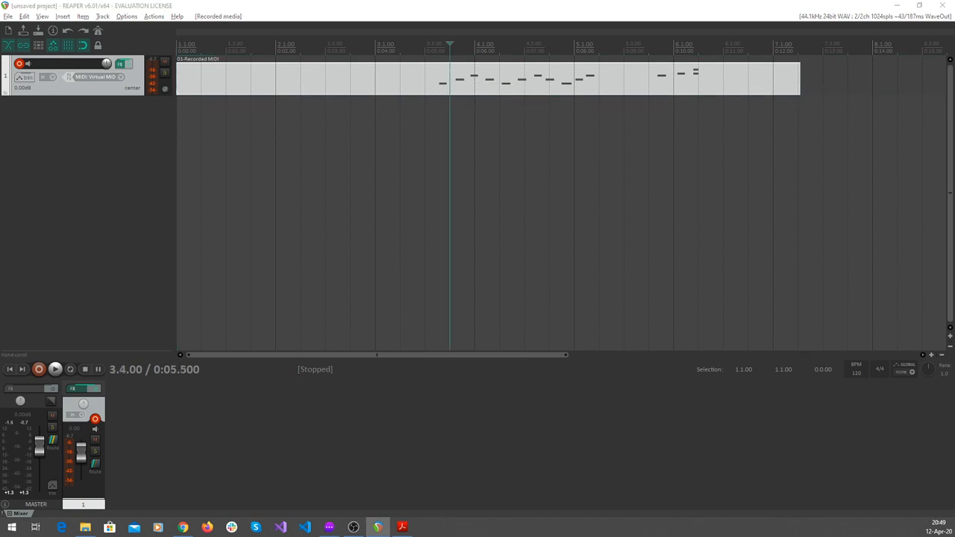
double_click(441, 88)
drag(603, 40, 520, 27)
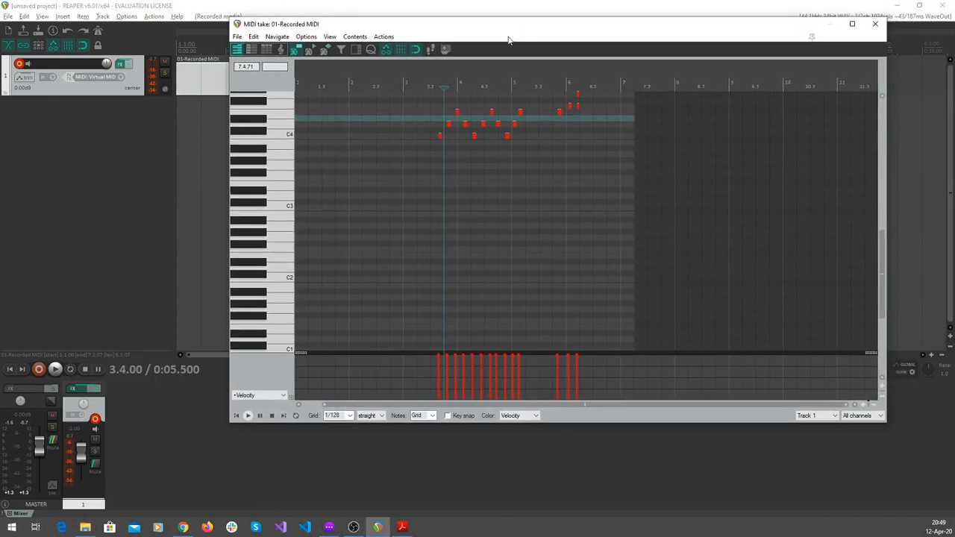
click(852, 24)
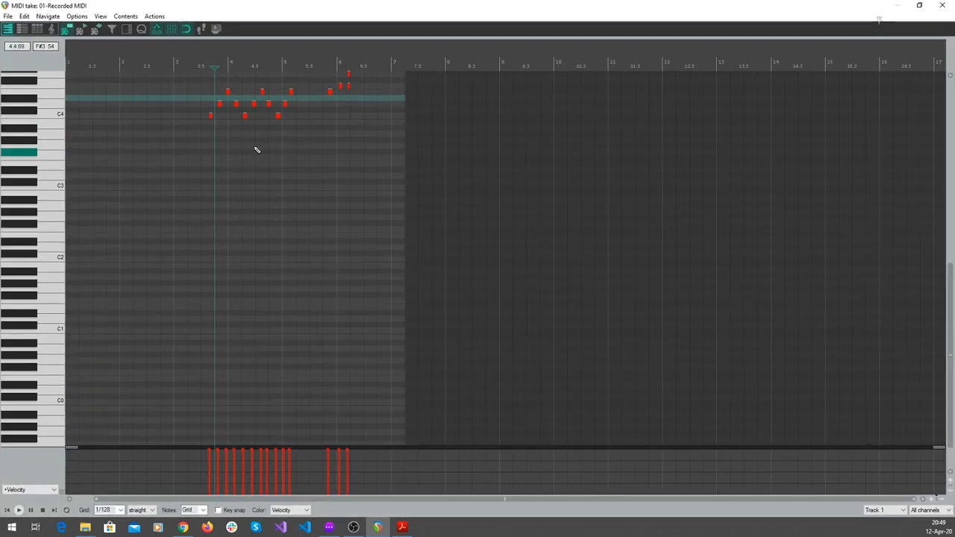
Examine the recorded melody in the piano roll, checking the pitch and placement of the notes from the first C4 note onward.
scroll(222, 133, up, 5)
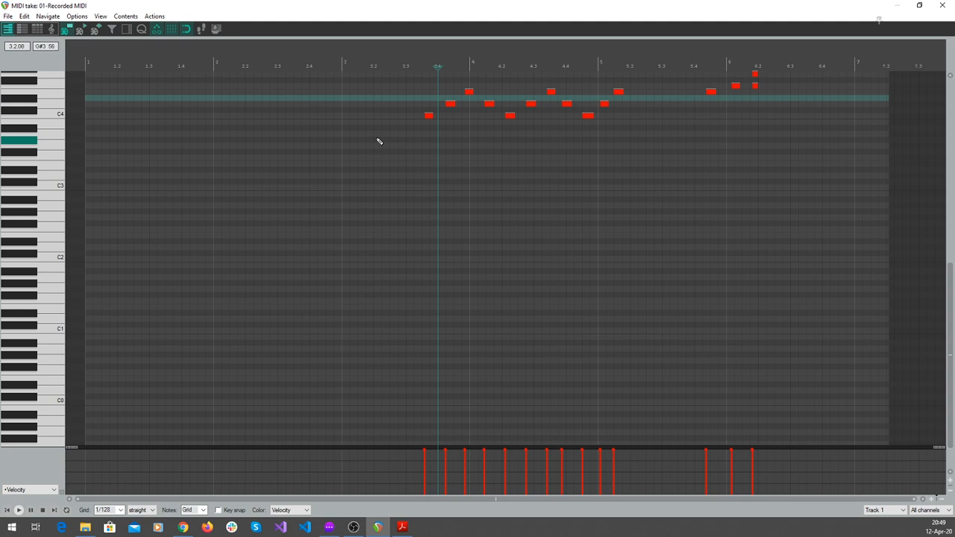
scroll(416, 149, up, 2)
scroll(441, 145, down, 3)
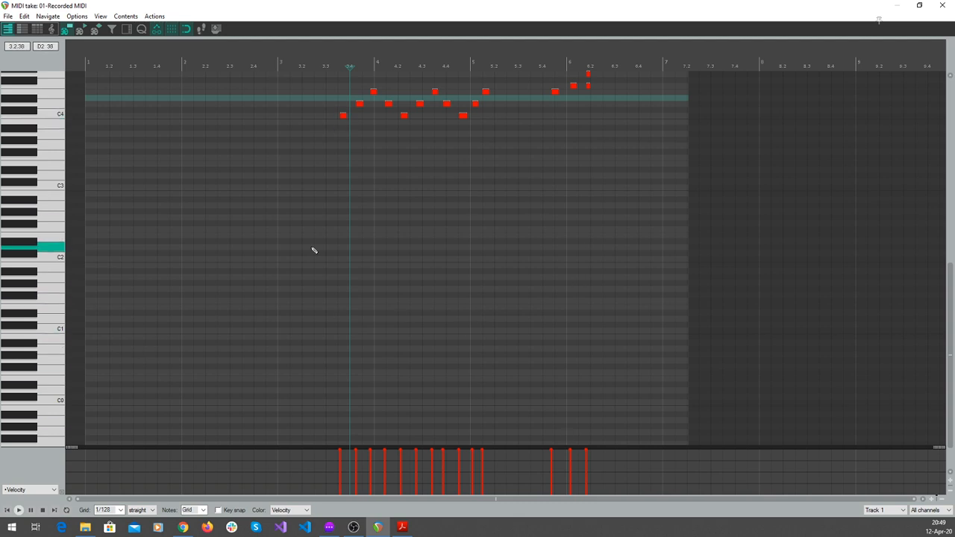
scroll(344, 122, up, 4)
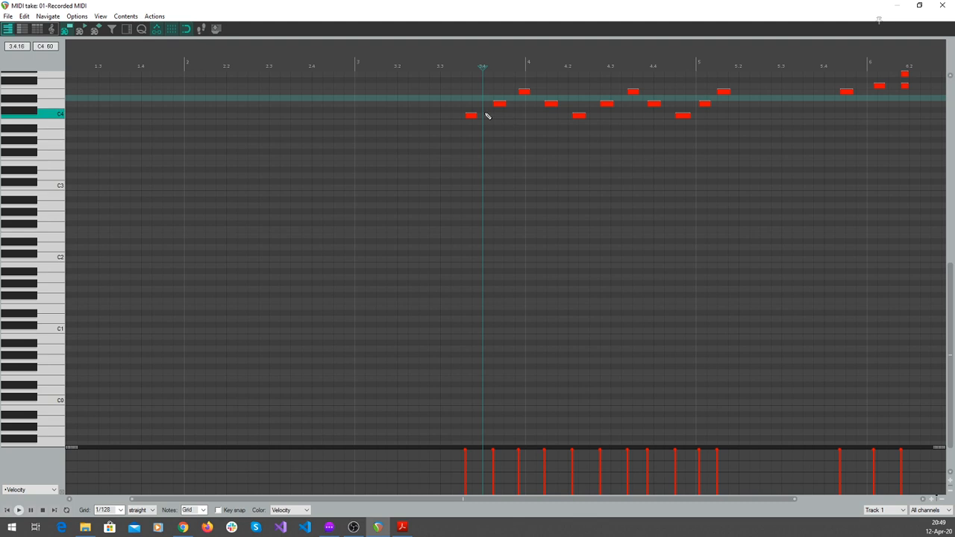
click(470, 115)
scroll(480, 144, up, 6)
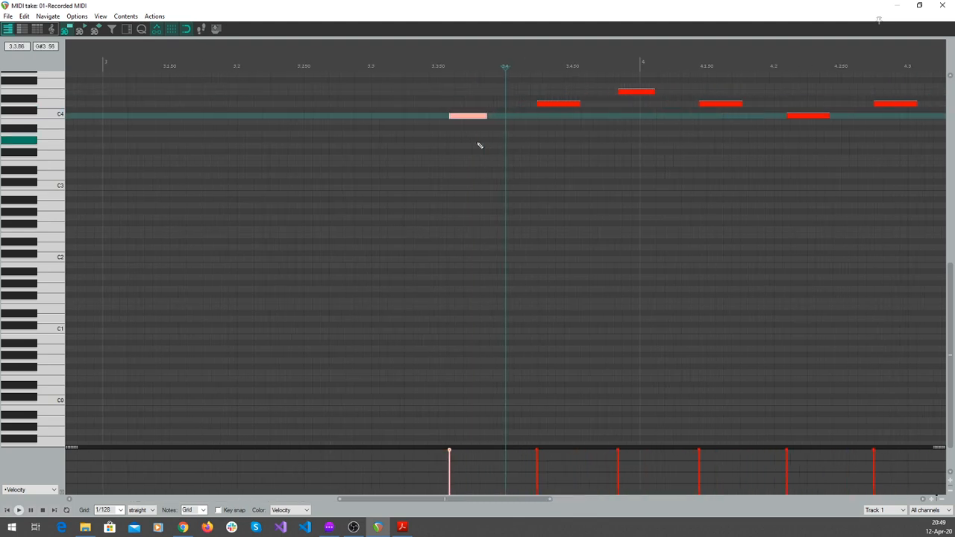
scroll(480, 145, down, 3)
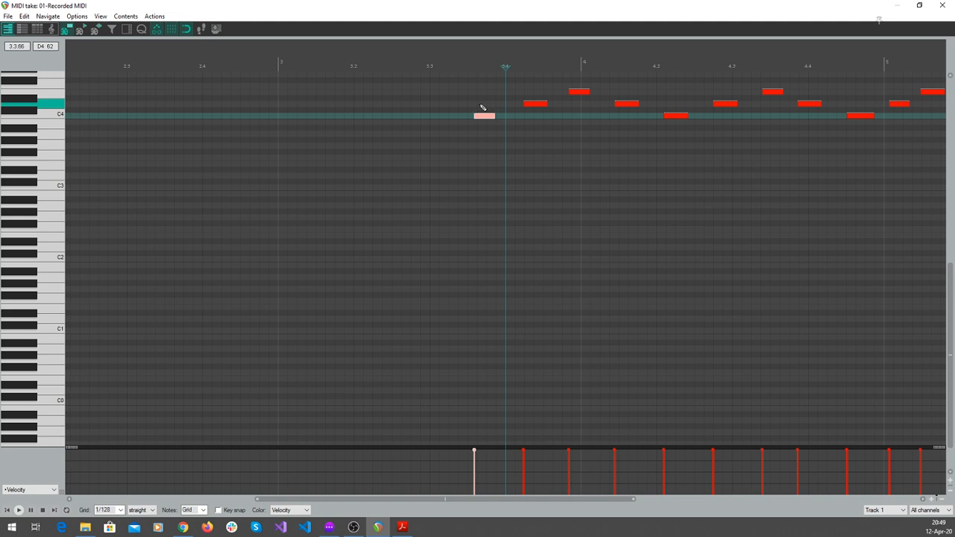
Draw a D4 note directly above the first C4 note with about the same length, and delete it.
scroll(480, 109, up, 5)
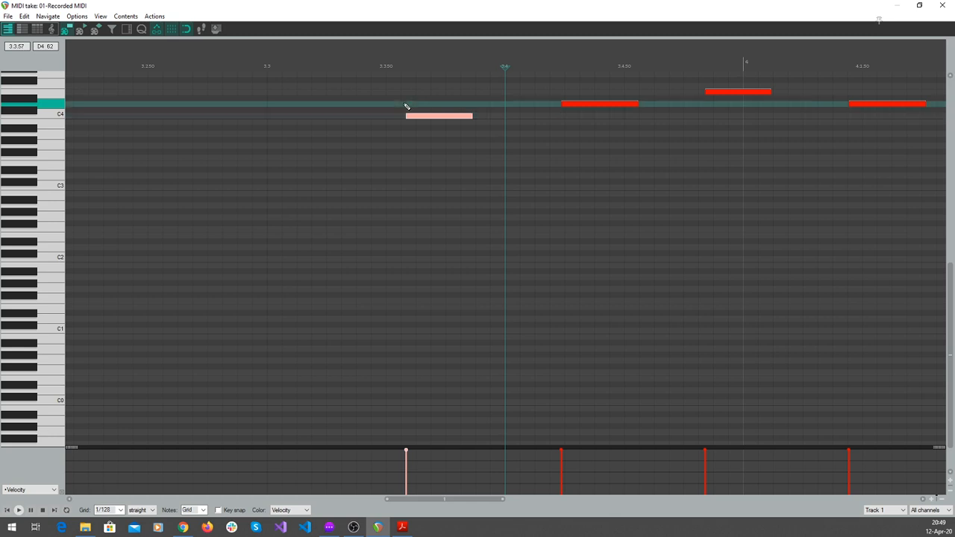
click(405, 104)
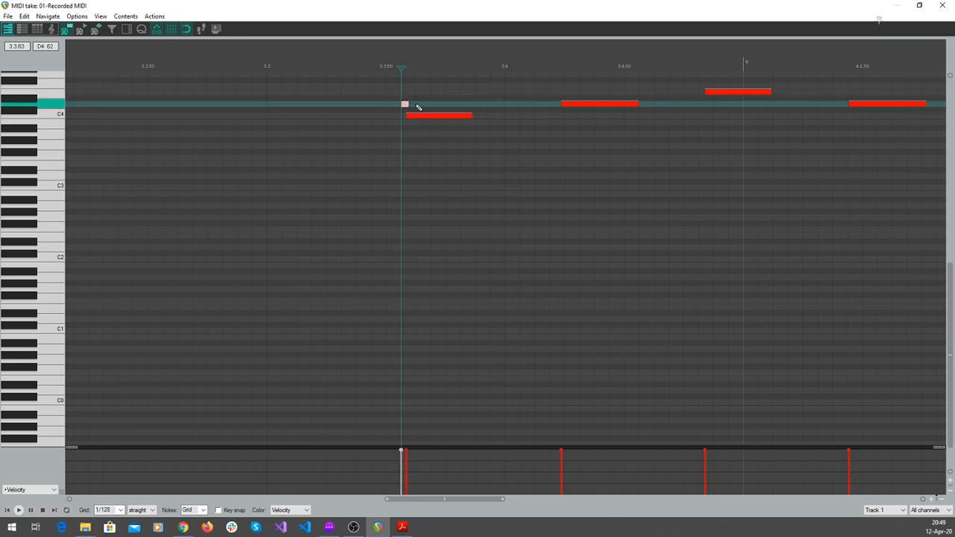
drag(408, 104, 471, 106)
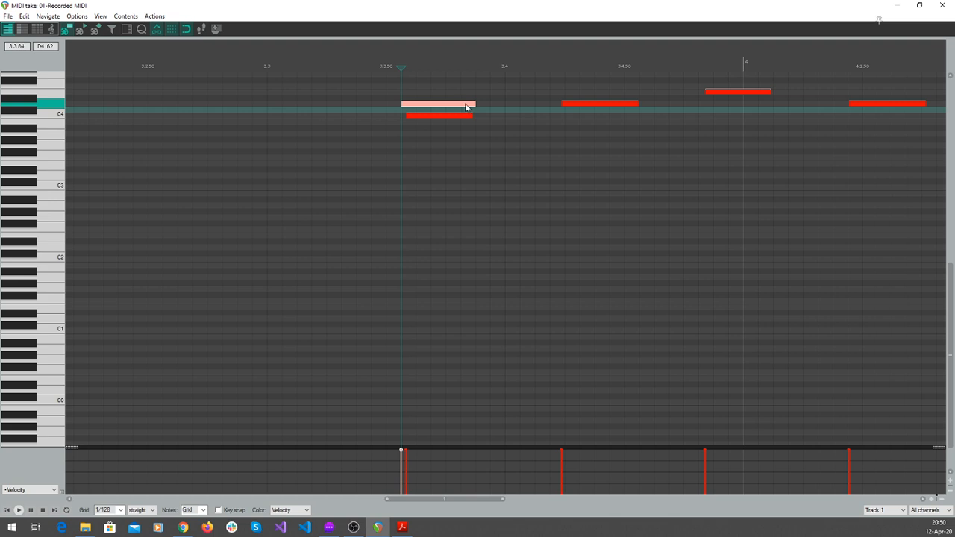
right_click(466, 107)
click(513, 165)
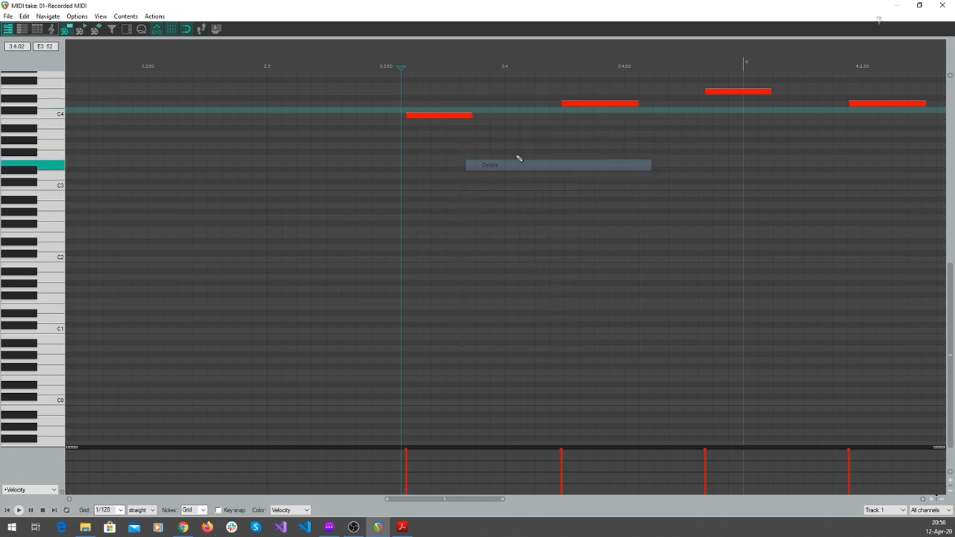
Draw a D4 note over the first C4 note again, extending slightly past its end, and remove it.
click(586, 104)
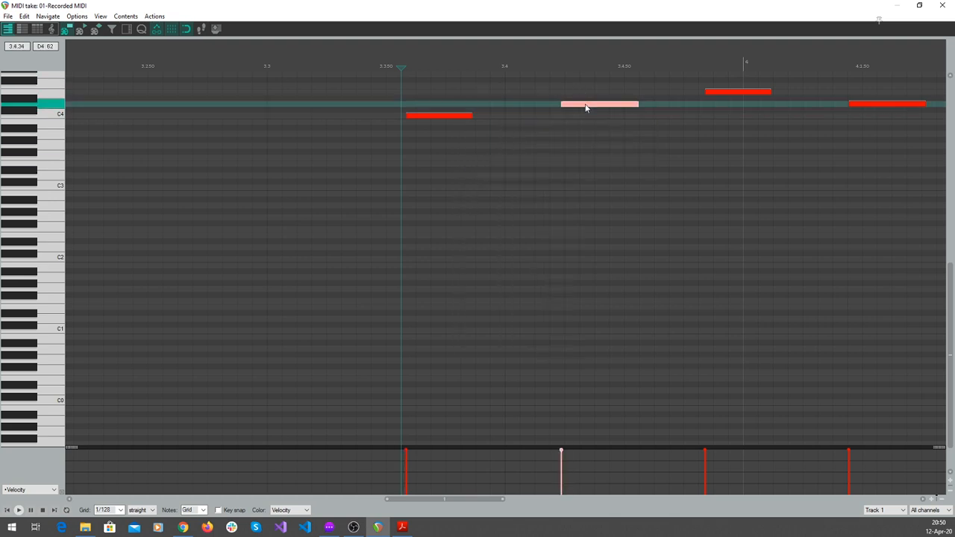
click(416, 104)
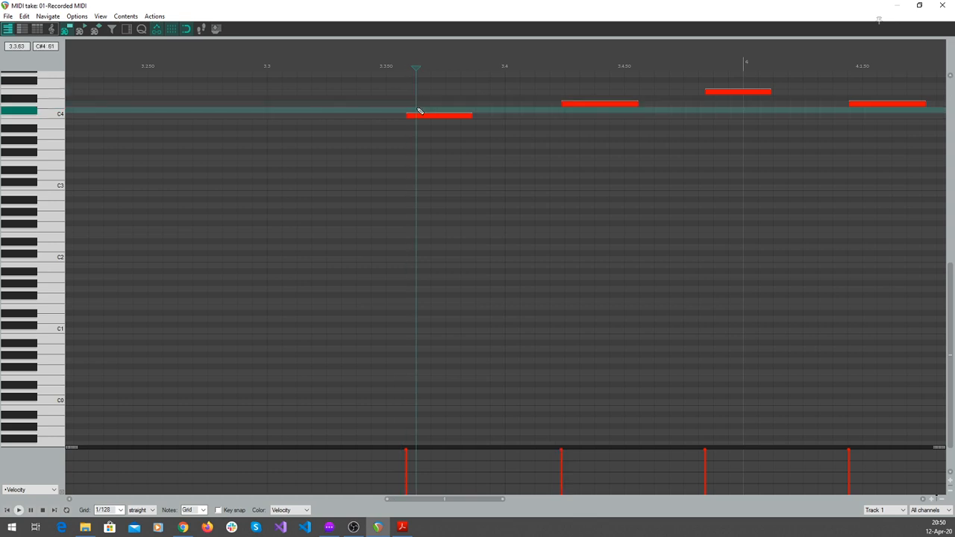
drag(418, 104, 483, 105)
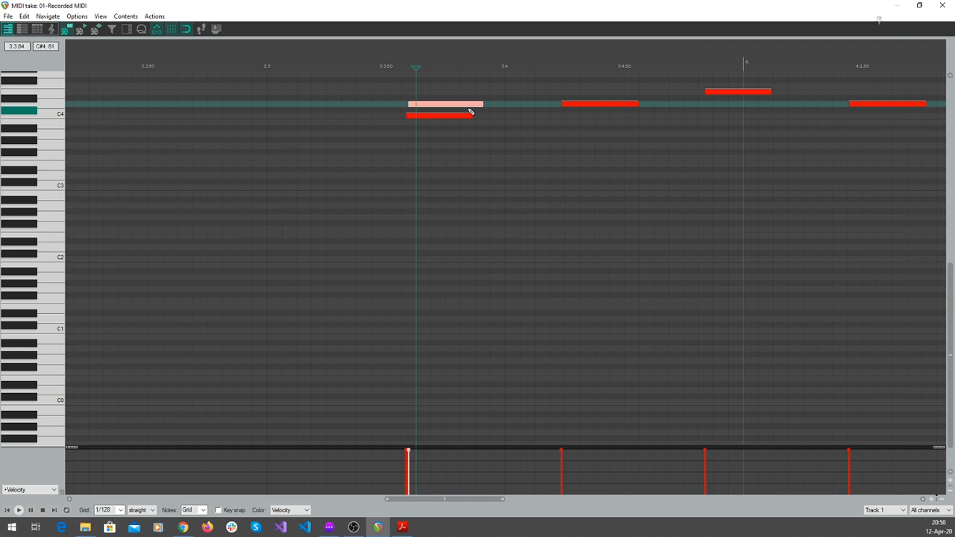
key(Delete)
Look through the available note velocity ranges for the first C4 note without choosing a value.
click(444, 117)
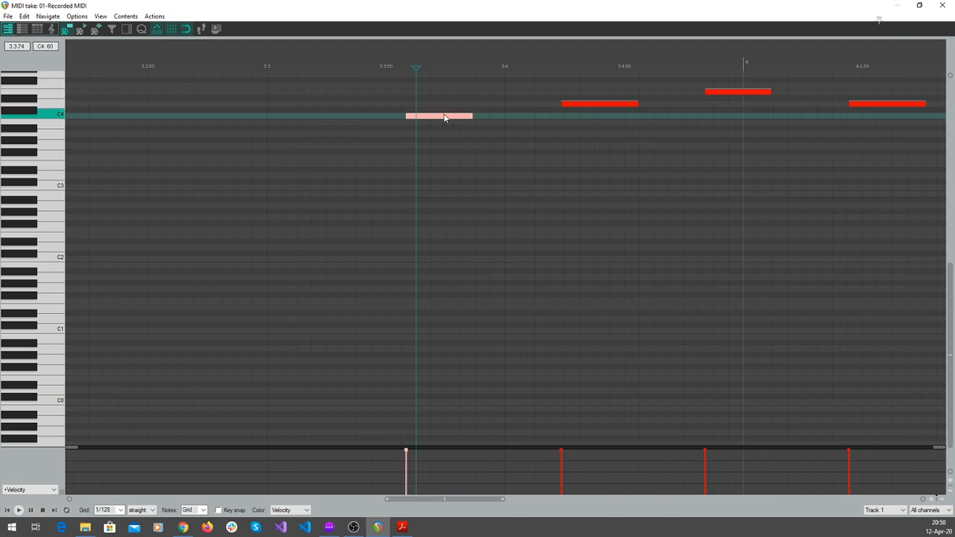
right_click(444, 117)
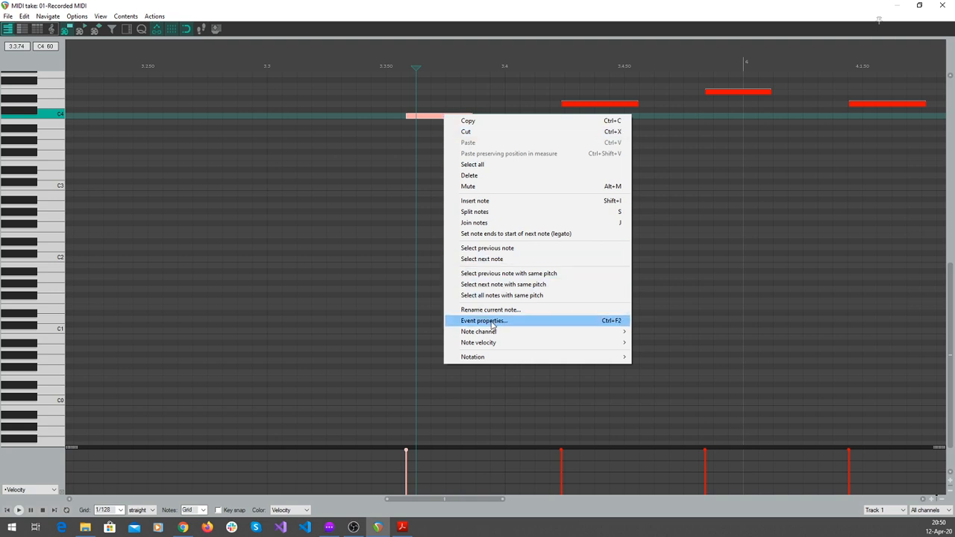
mouse_move(502, 344)
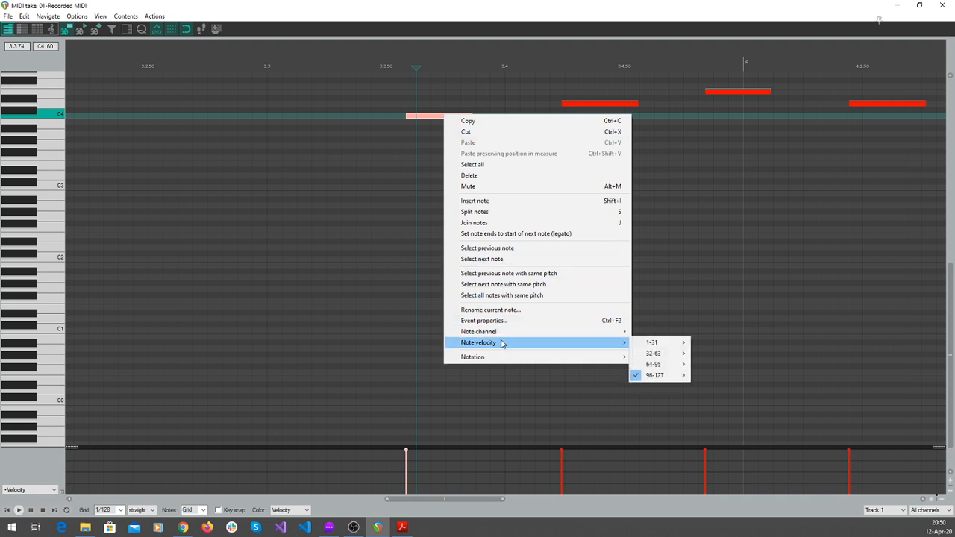
mouse_move(675, 344)
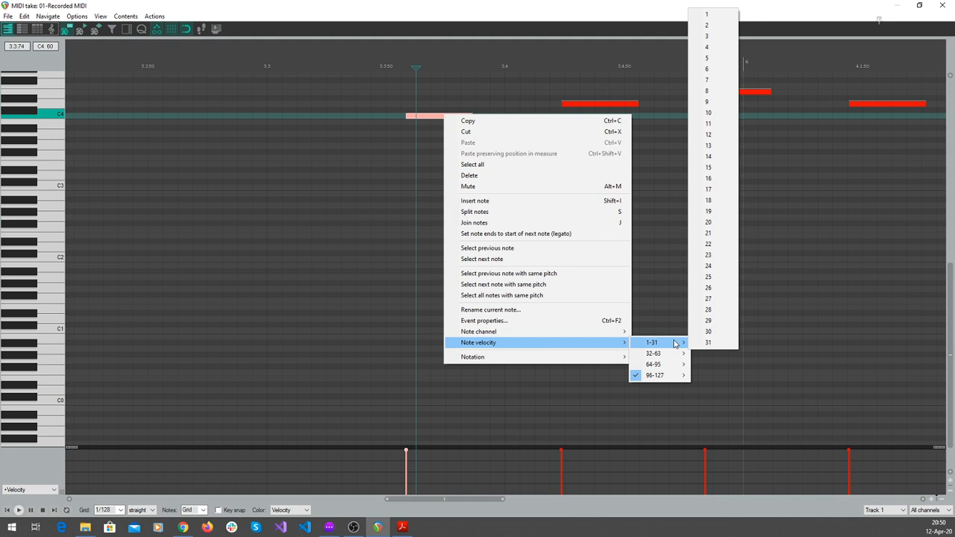
mouse_move(671, 376)
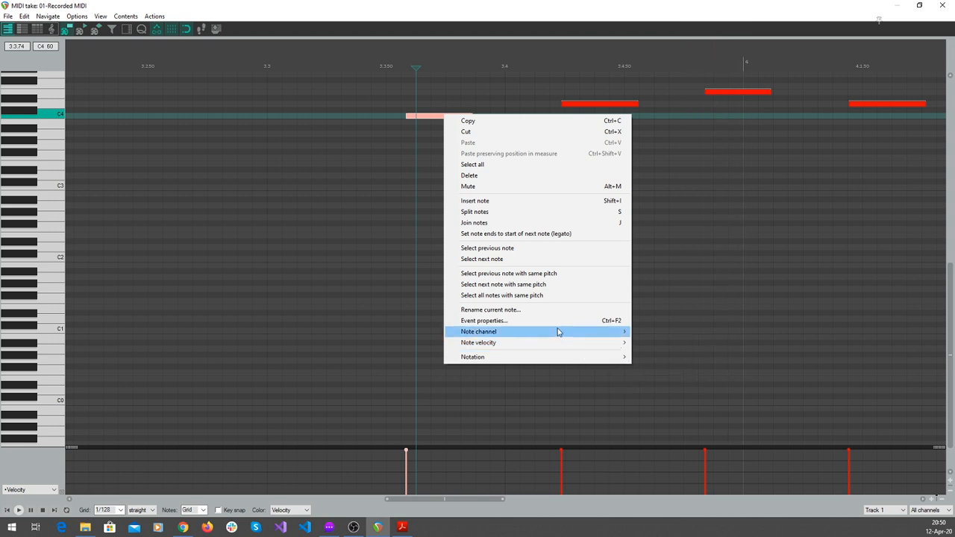
click(717, 172)
Select the first five notes of the melody and set their velocity to 72.
scroll(687, 168, down, 5)
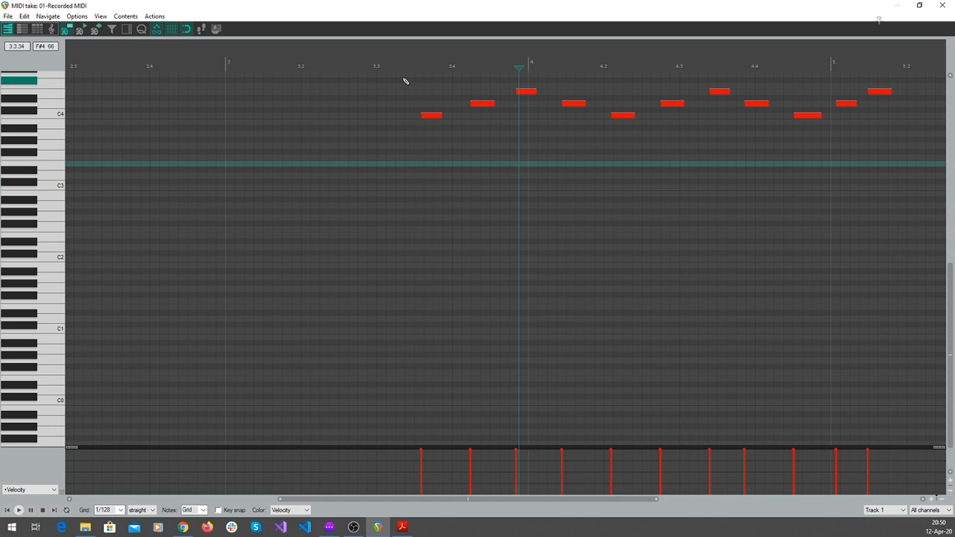
drag(404, 79, 648, 157)
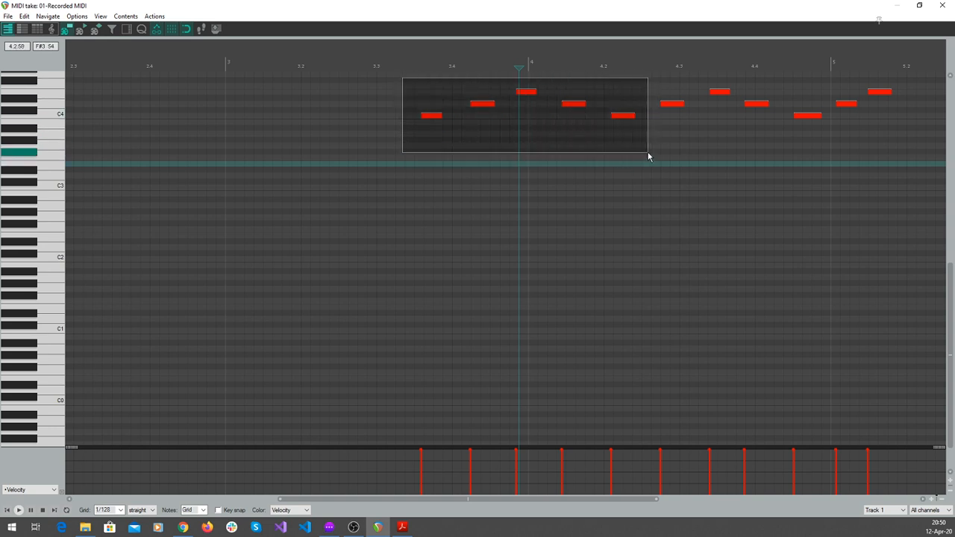
drag(648, 157, 648, 157)
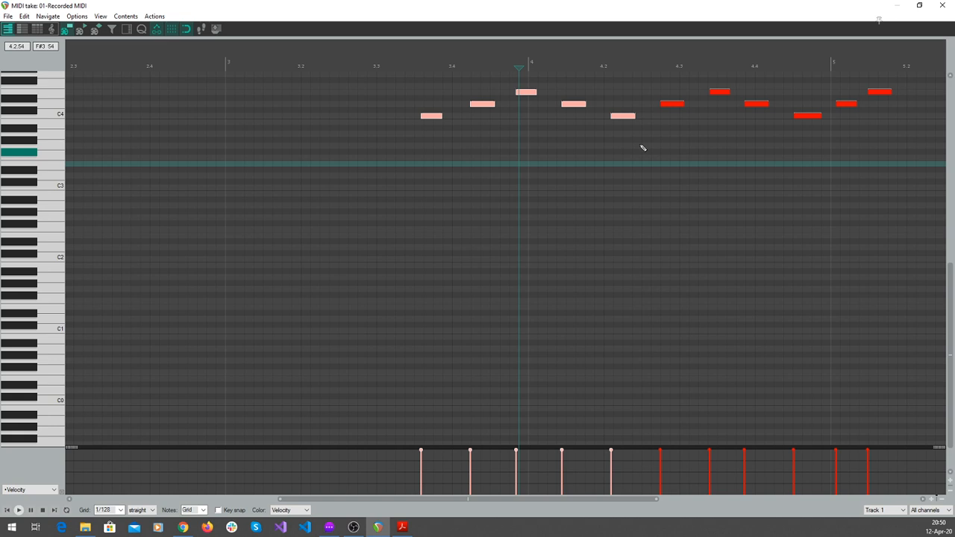
right_click(527, 97)
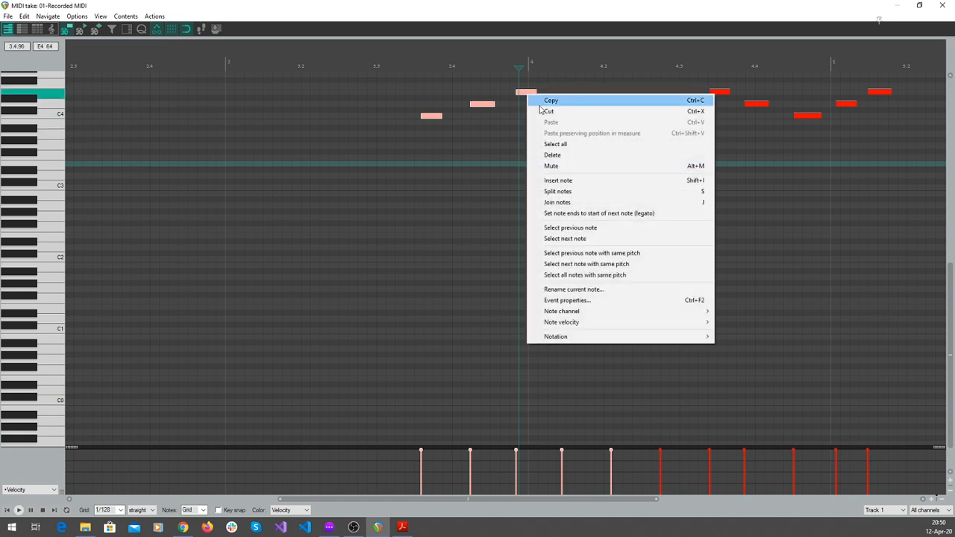
mouse_move(605, 323)
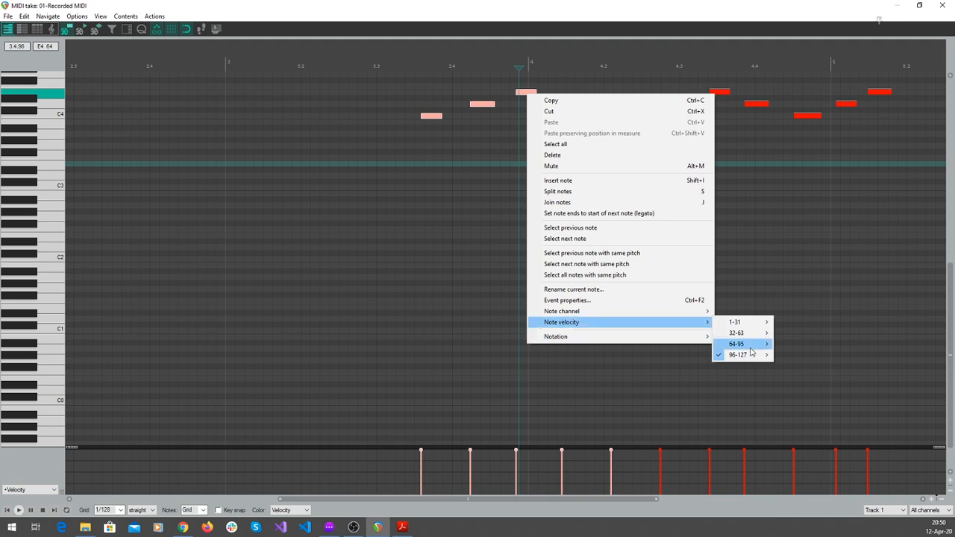
mouse_move(738, 344)
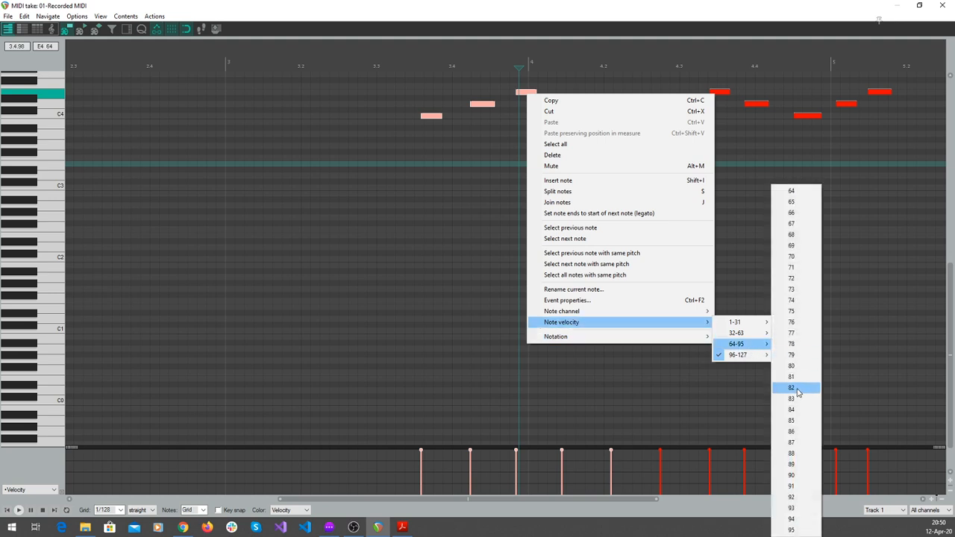
click(803, 281)
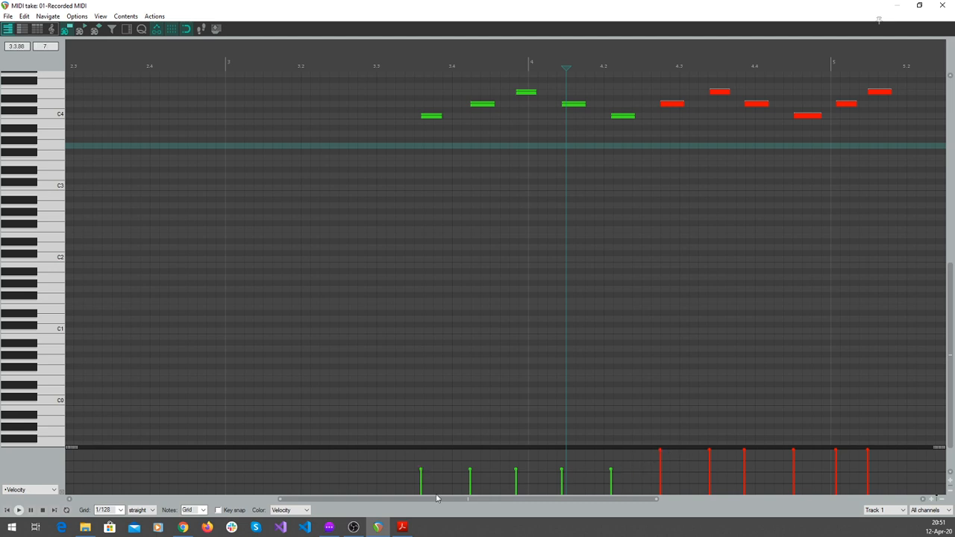
Look through the available note color modes without choosing a different one.
click(309, 511)
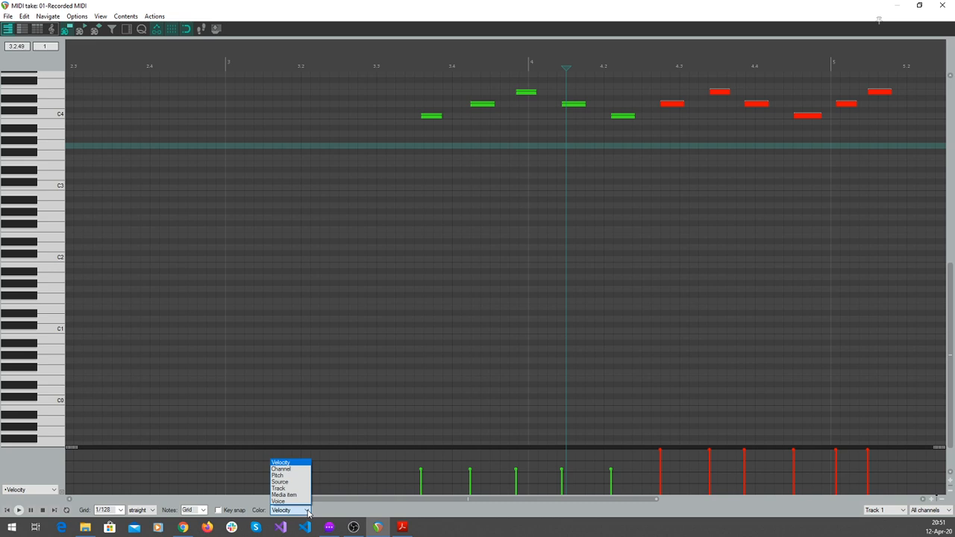
click(349, 511)
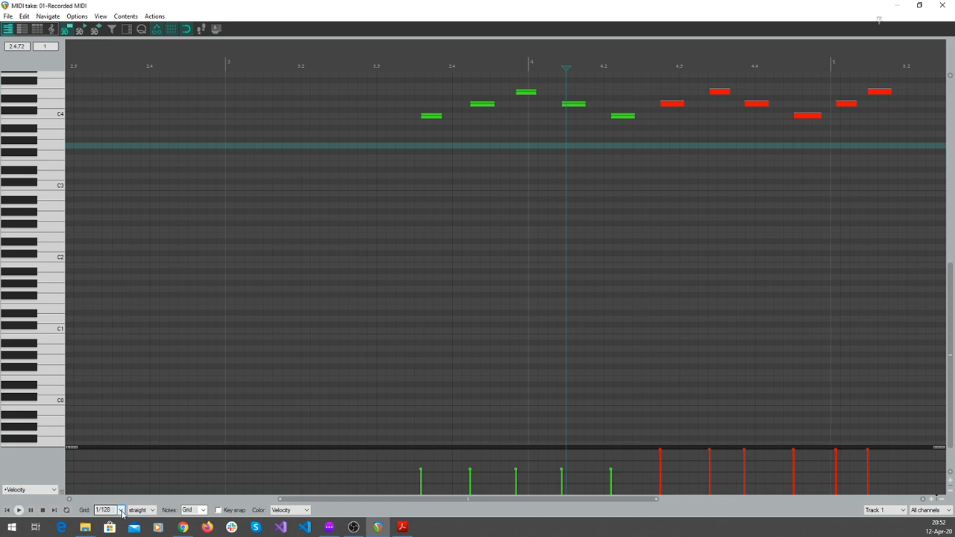
Set the grid to 1/32 and move the third note (E4) earlier so it ends at the start of measure 4.
click(122, 511)
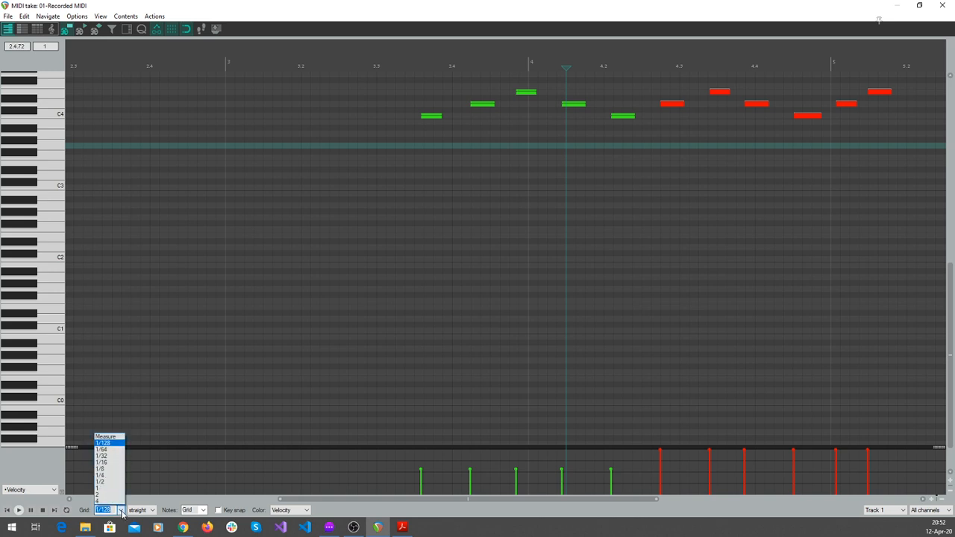
click(109, 456)
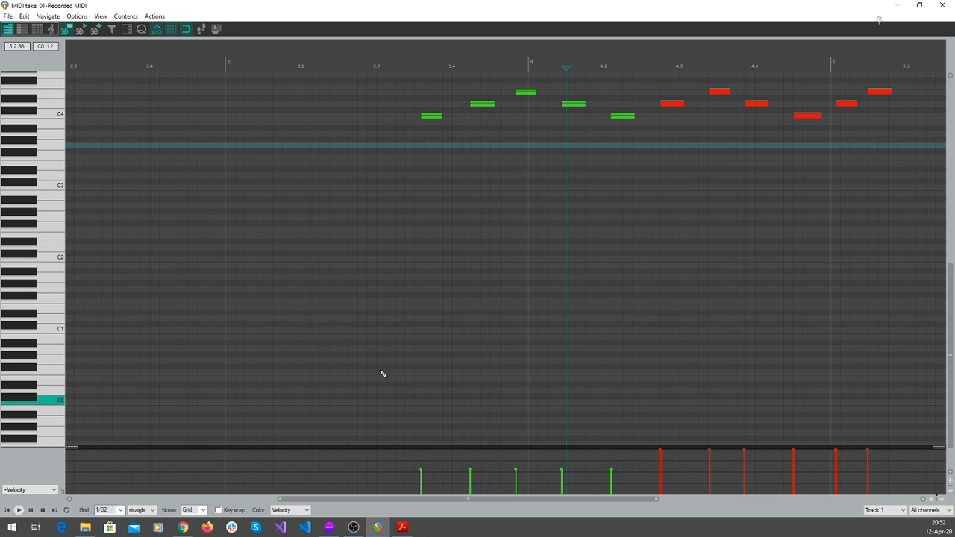
scroll(426, 105, up, 3)
scroll(426, 107, down, 3)
scroll(428, 114, up, 4)
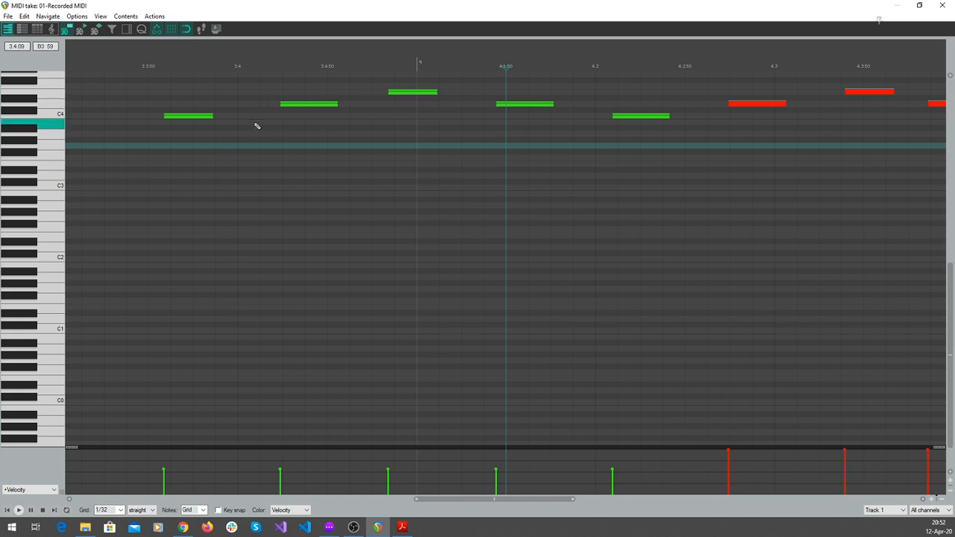
scroll(270, 114, down, 4)
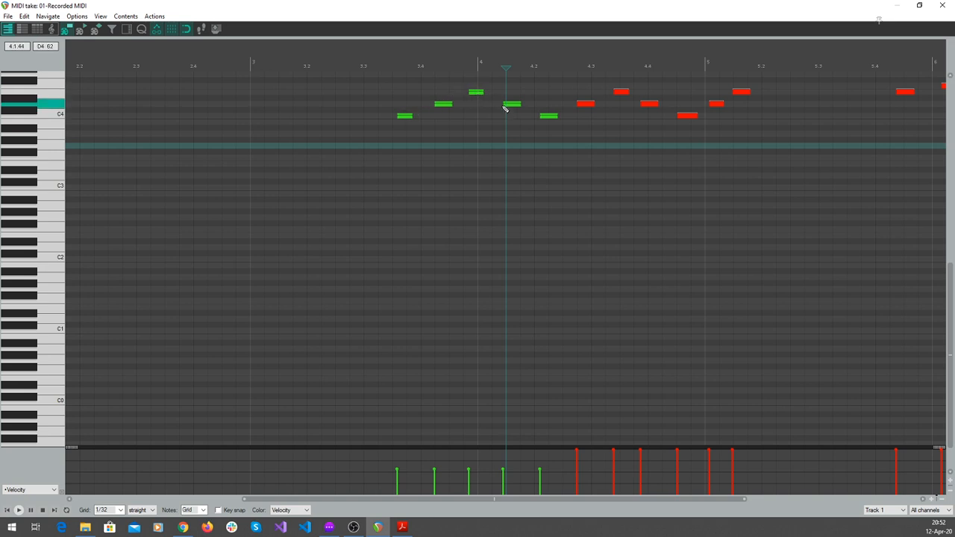
scroll(473, 92, up, 4)
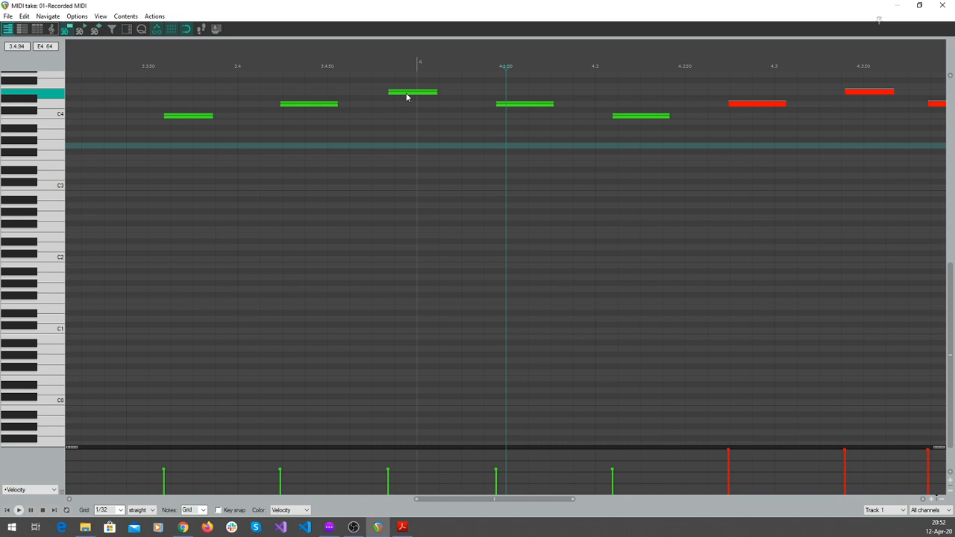
drag(407, 96, 384, 96)
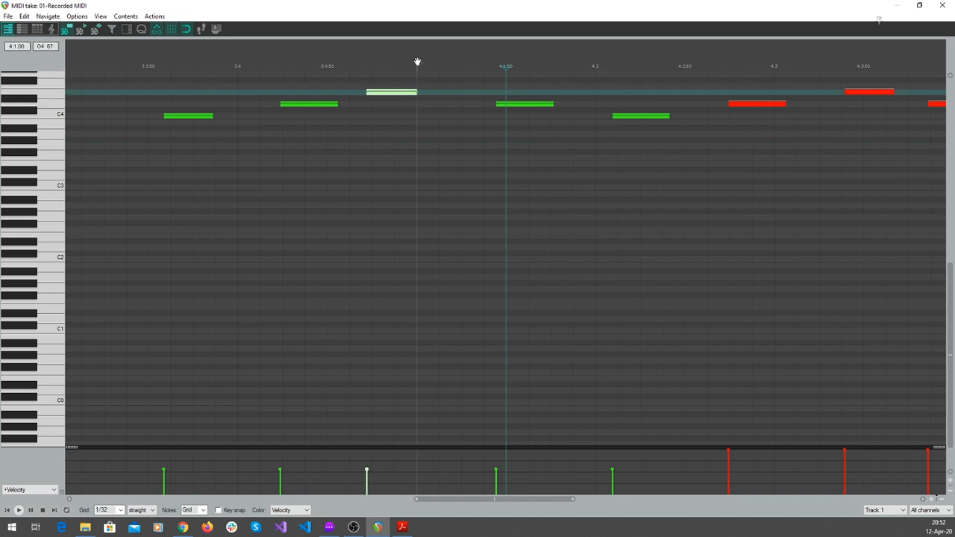
Shorten the second note (D4) so that it ends at 3.4.50.
scroll(419, 62, down, 3)
scroll(418, 62, down, 5)
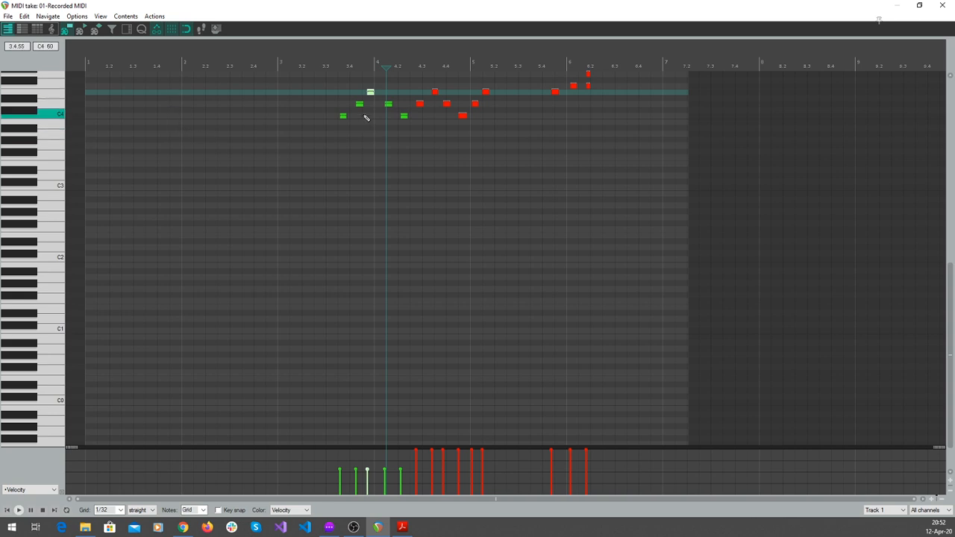
scroll(366, 117, up, 5)
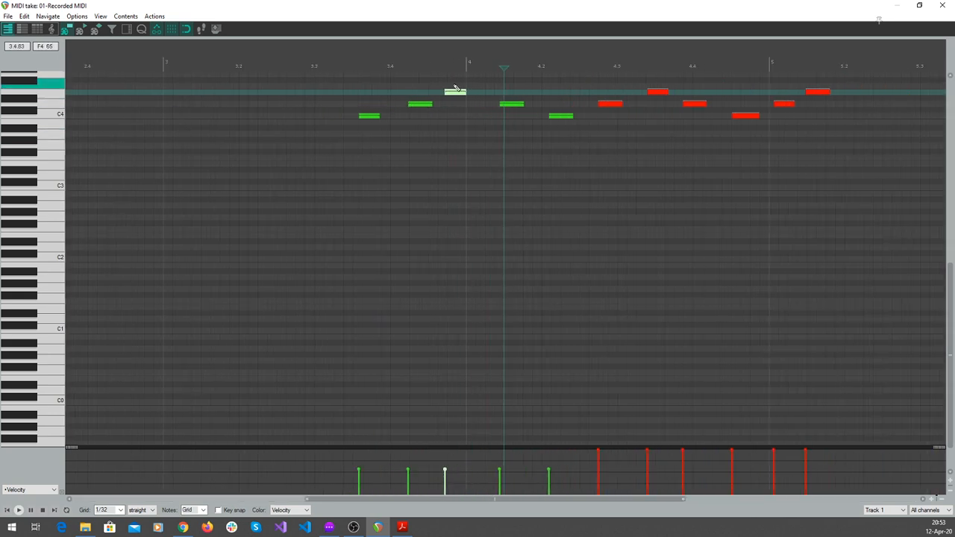
scroll(457, 88, up, 3)
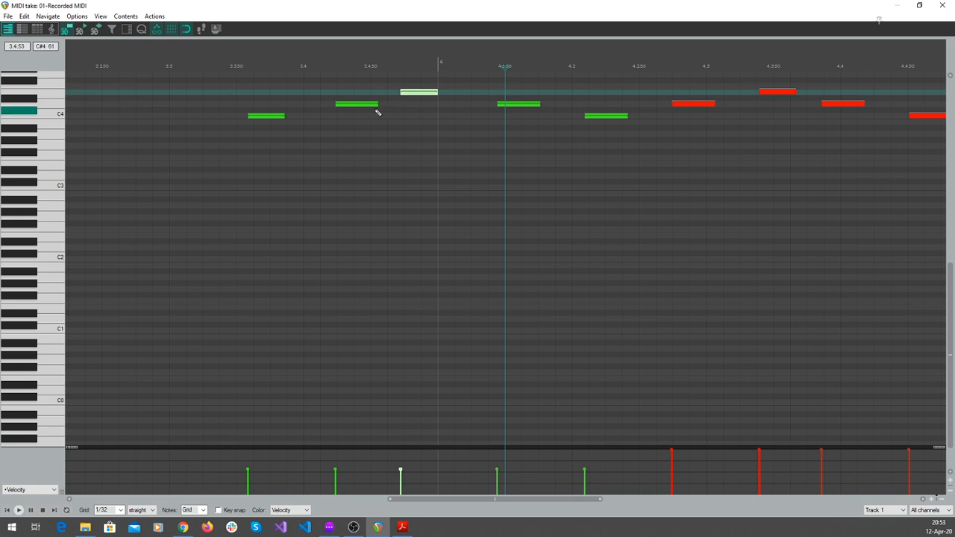
drag(377, 104, 371, 105)
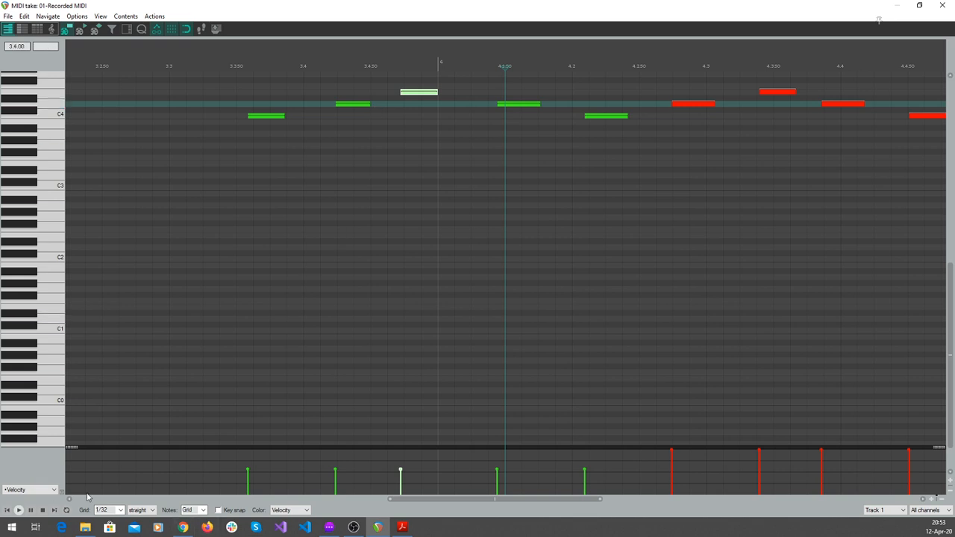
Keep the grid at 1/32 and extend the second note's (D4) start earlier to the grid line just after 3.4.
click(120, 510)
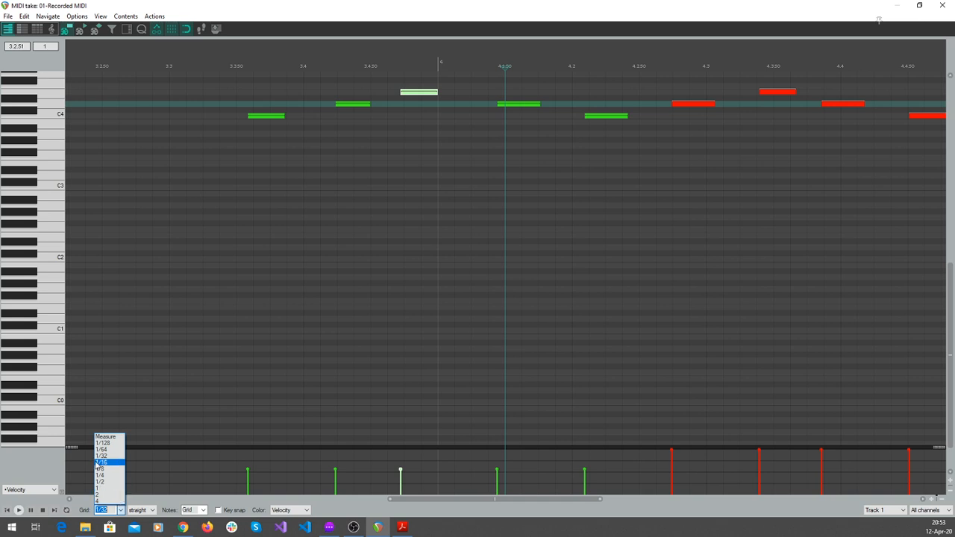
click(117, 456)
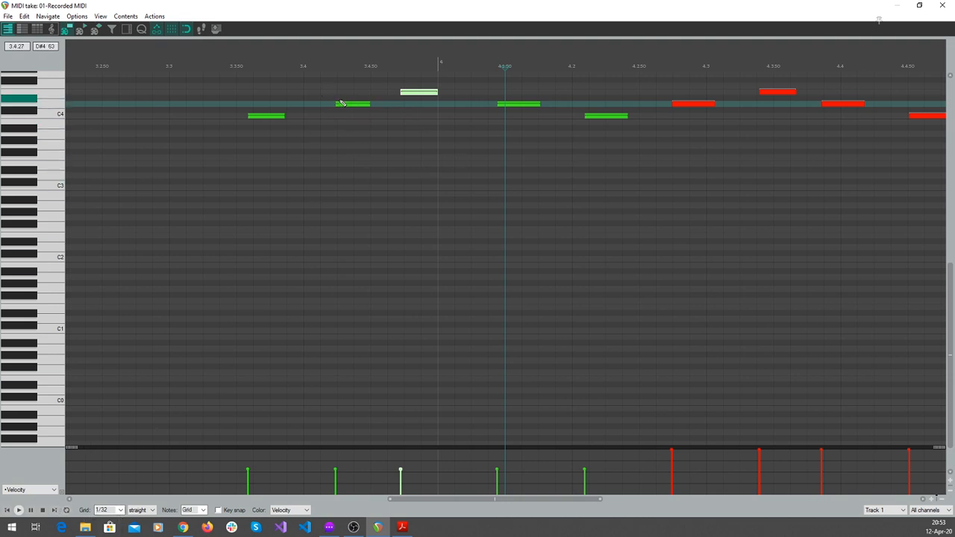
drag(337, 105, 321, 105)
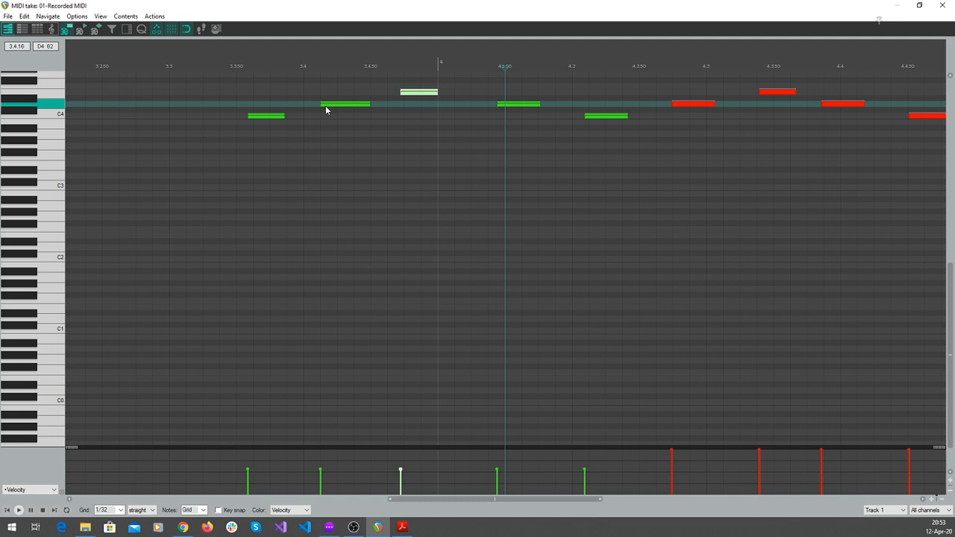
Set the grid to 1/16 and extend the start of the second note (D4) back to 3.4.
click(120, 510)
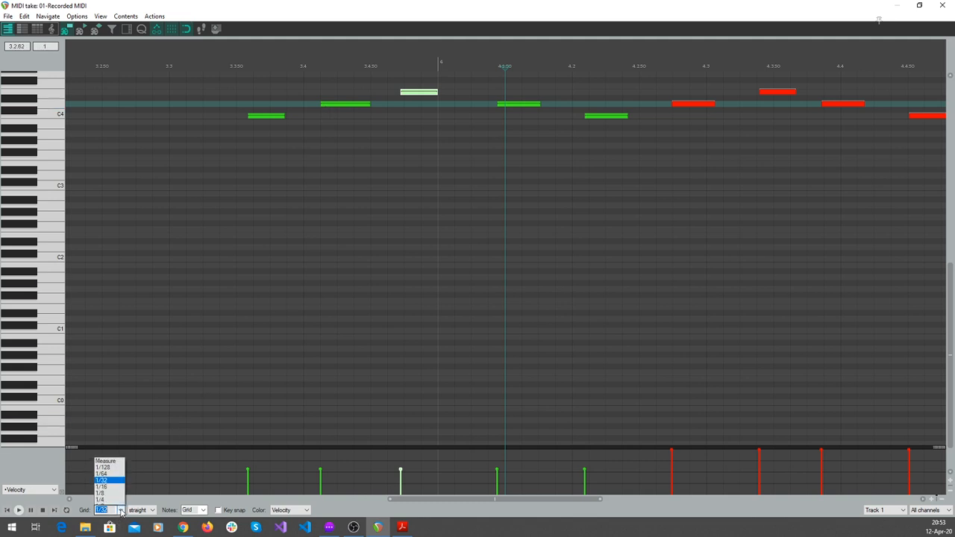
click(119, 463)
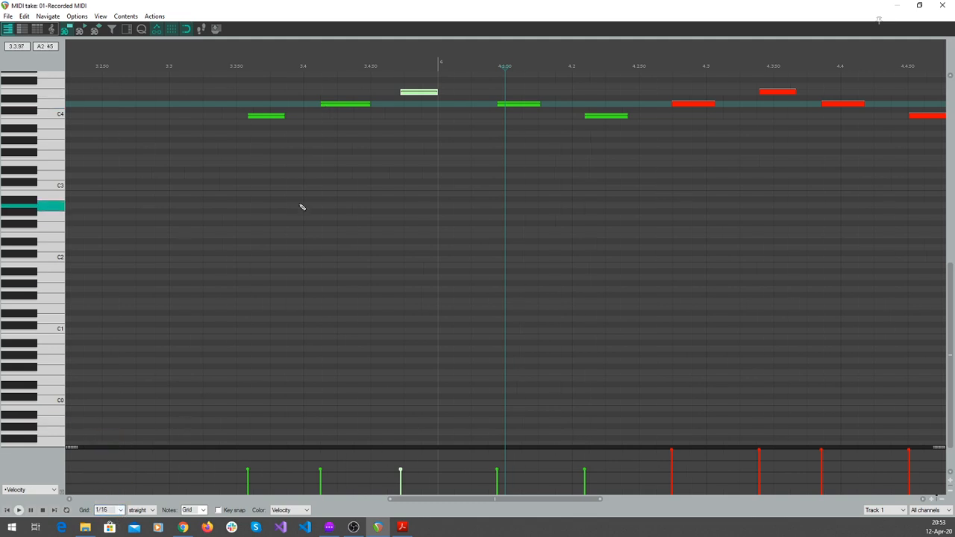
scroll(316, 189, down, 2)
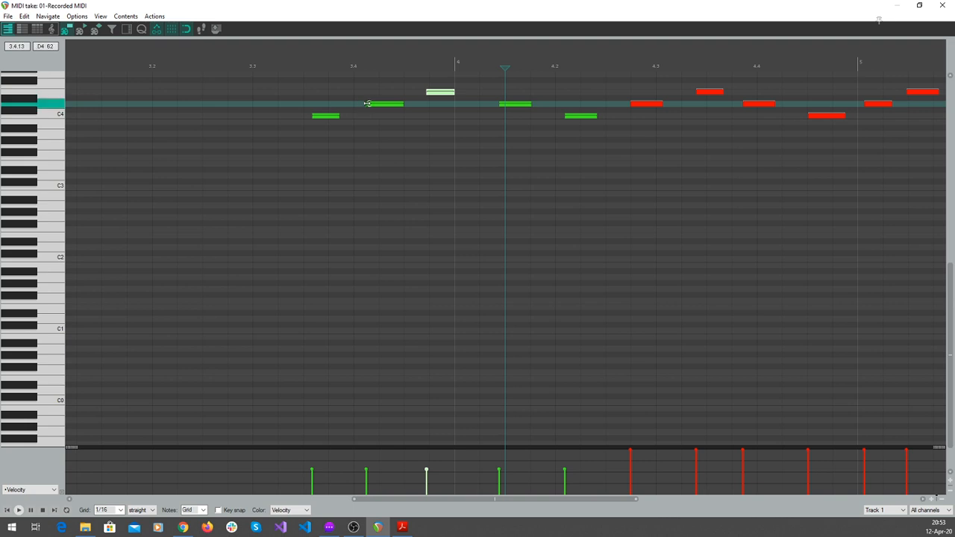
drag(367, 103, 359, 106)
scroll(360, 110, down, 4)
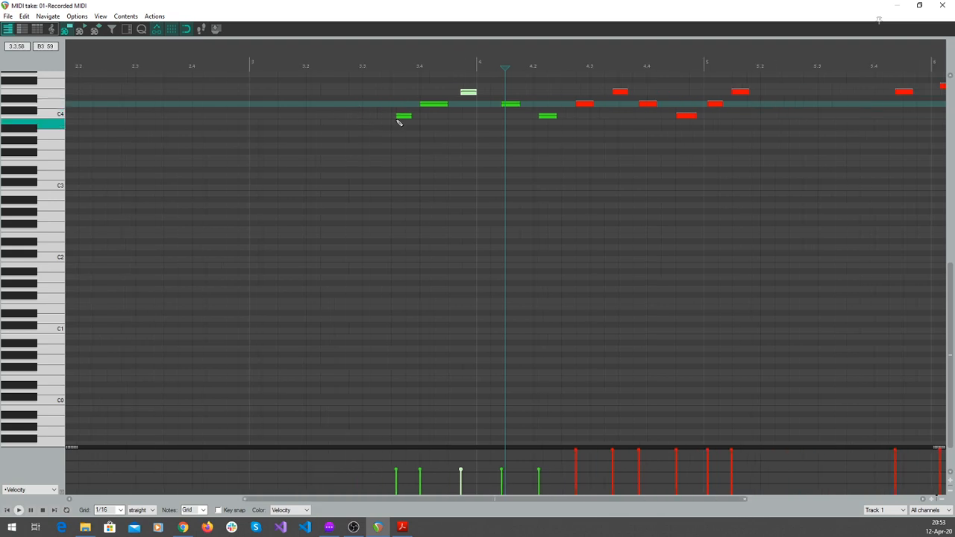
Set the grid to 1/8 and resize the second note (D4) to run from 3.3 to 3.4.
scroll(431, 116, down, 2)
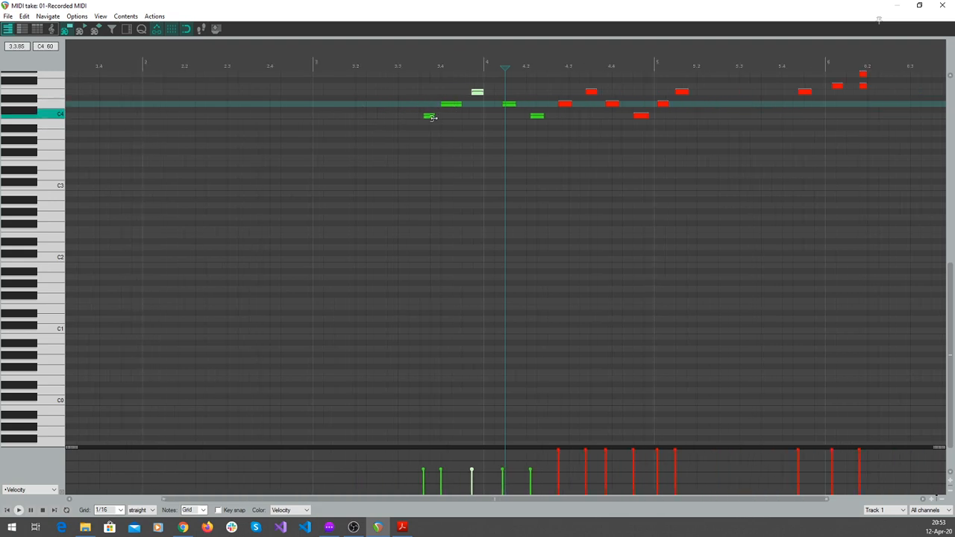
click(120, 511)
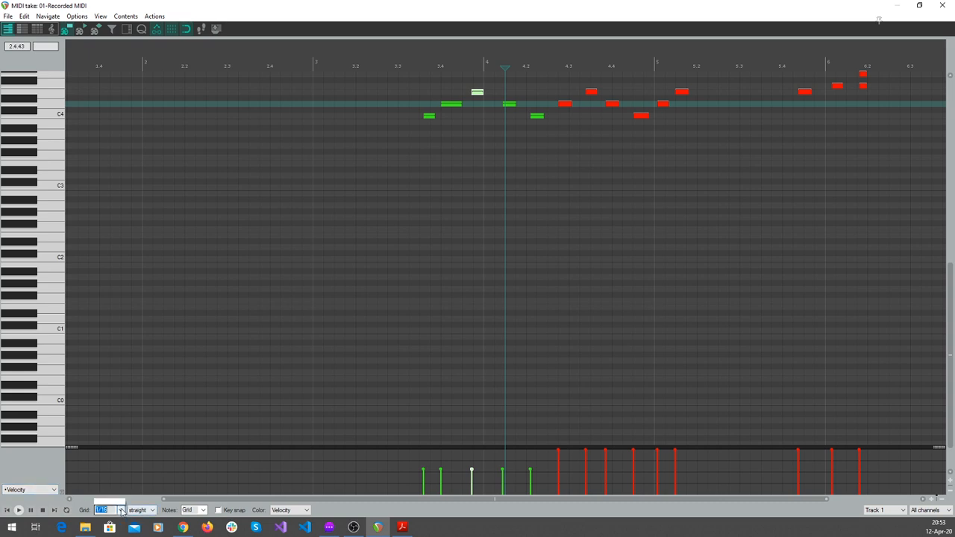
click(119, 469)
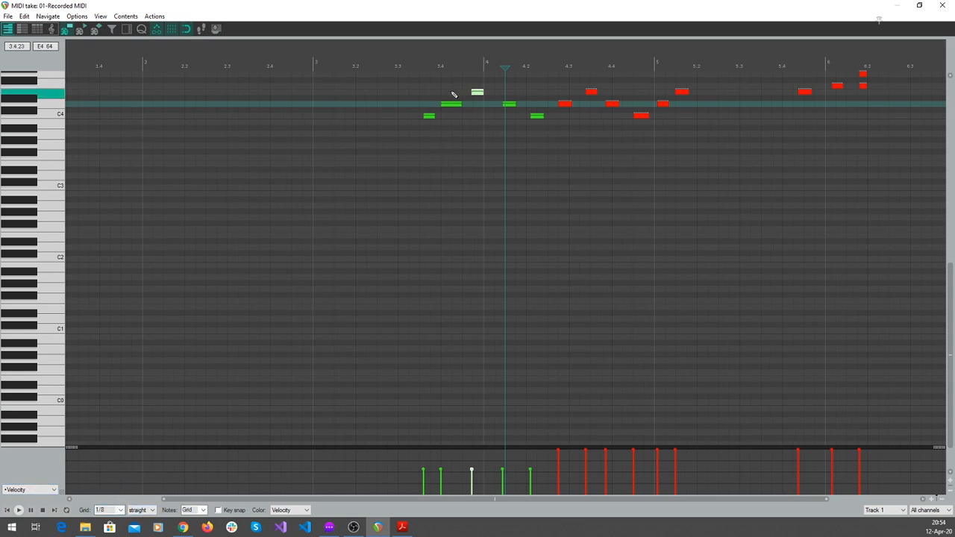
drag(441, 103, 400, 104)
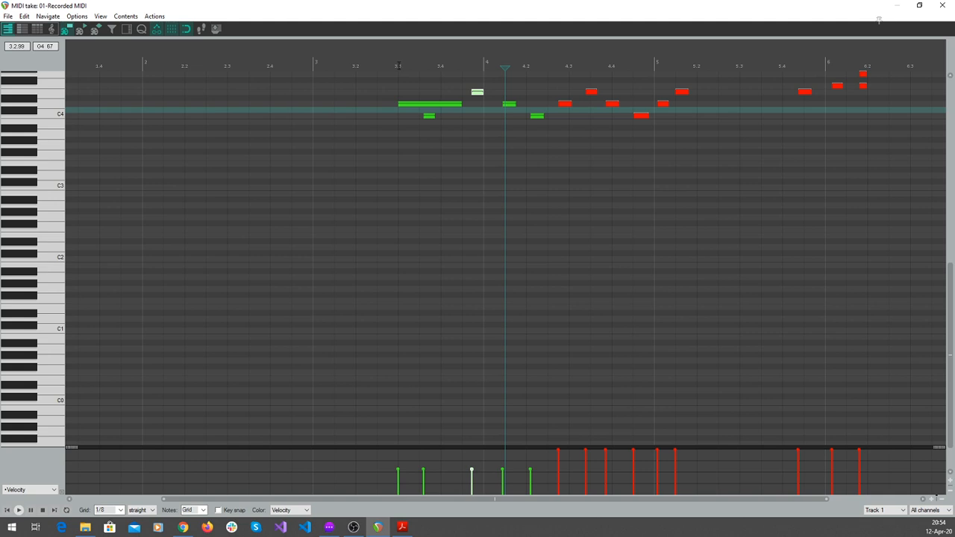
drag(460, 105, 421, 105)
drag(418, 105, 438, 105)
Set the grid to 1/128 and close the MIDI editor.
click(120, 510)
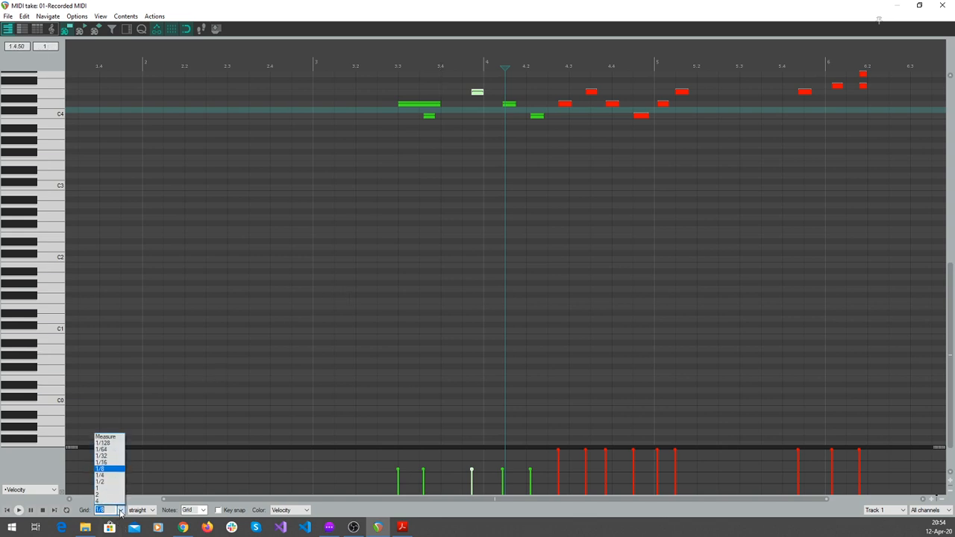
click(115, 444)
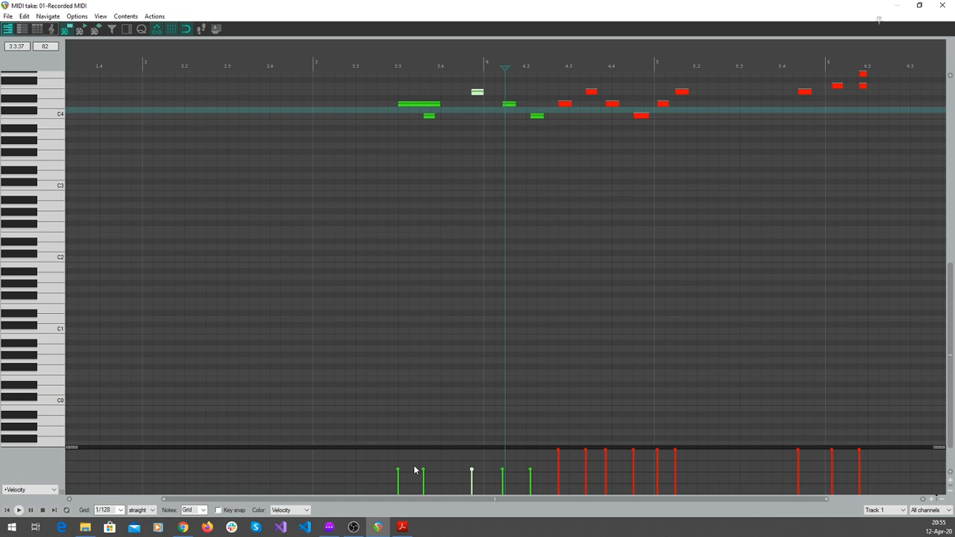
click(944, 6)
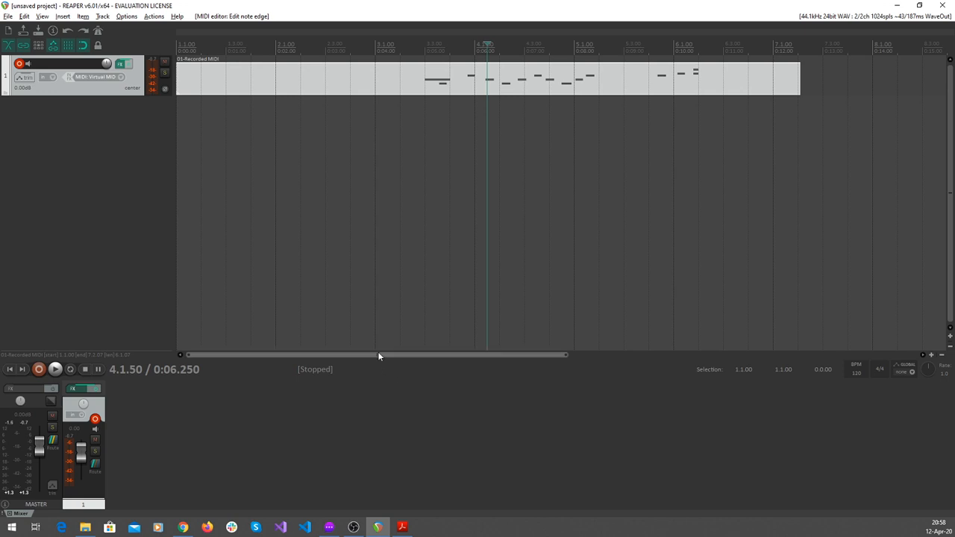
Open the REAPER preferences at the VST plug-ins settings.
click(127, 17)
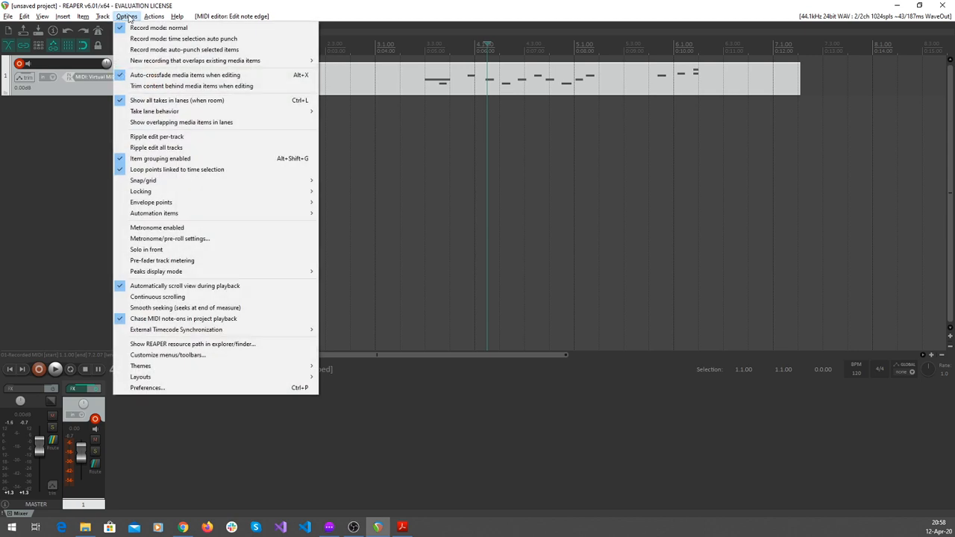
click(196, 388)
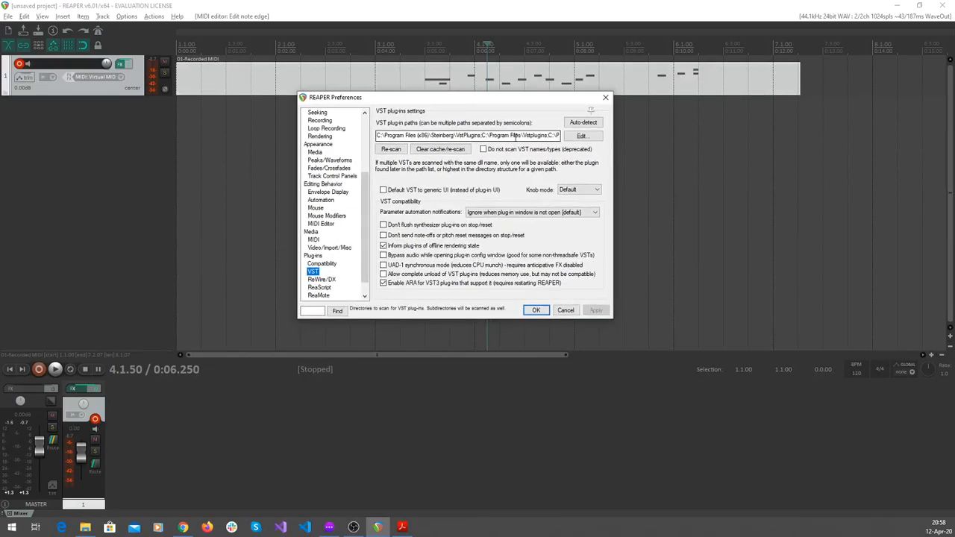
Check the VST plug-in paths through to the end of the list and close the preferences without saving changes.
click(491, 137)
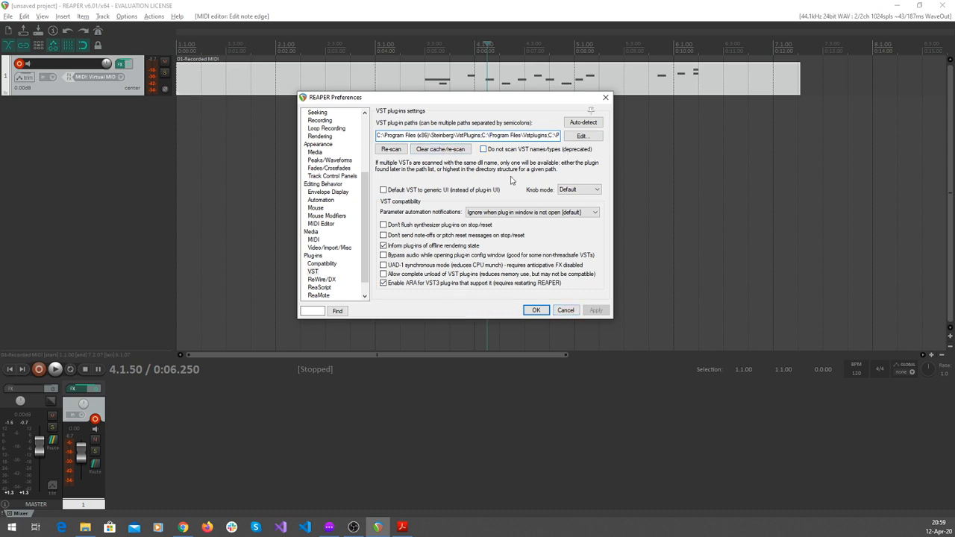
mouse_move(365, 214)
mouse_down()
mouse_move(363, 148)
mouse_move(364, 217)
mouse_up()
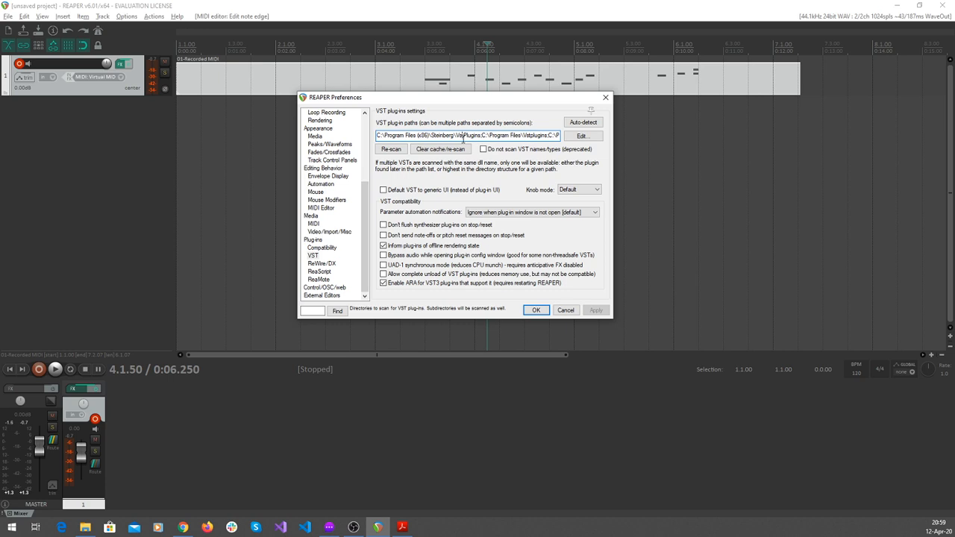
key(End)
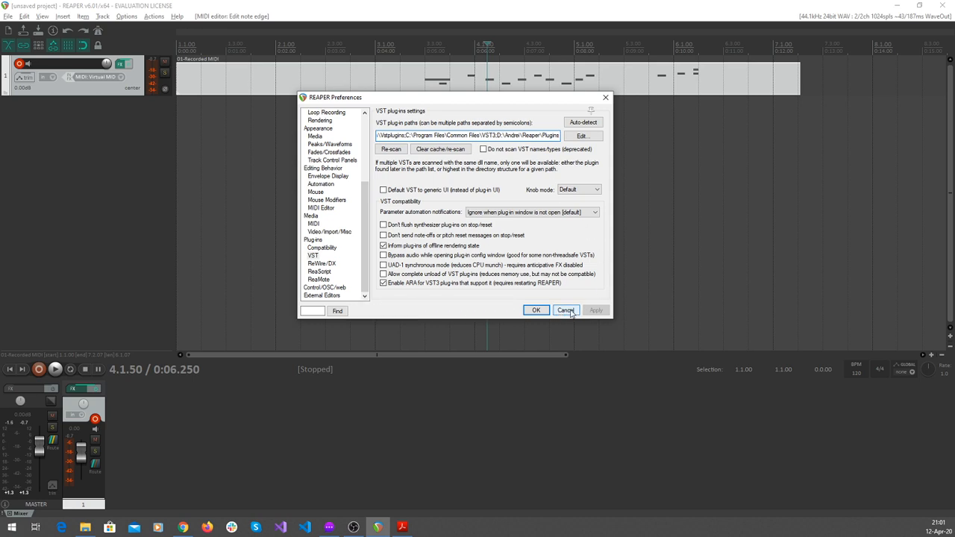
click(566, 310)
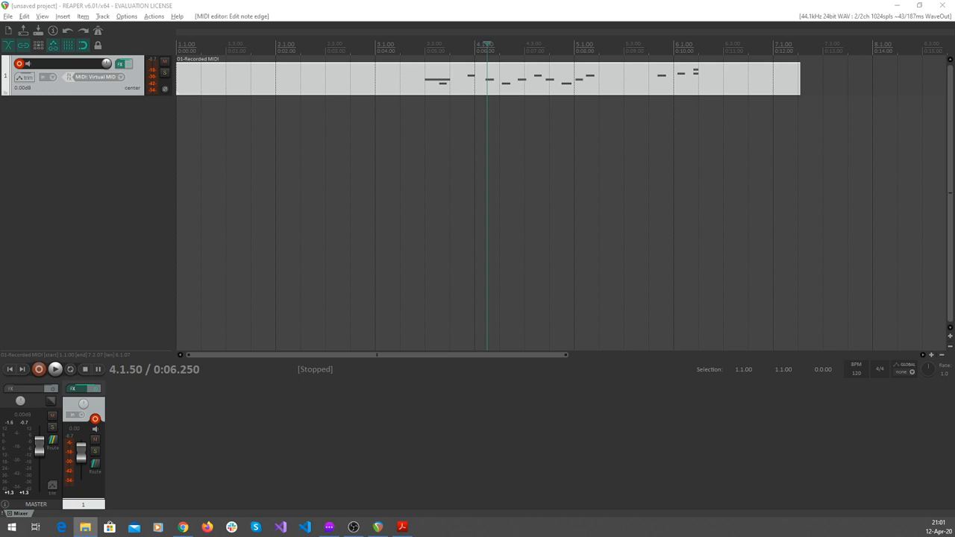
Switch to File Explorer, open Reaper's Plugins folder in a maximized window, and check the Keyzone Classic.instruments subfolder before returning.
drag(0, 135, 340, 49)
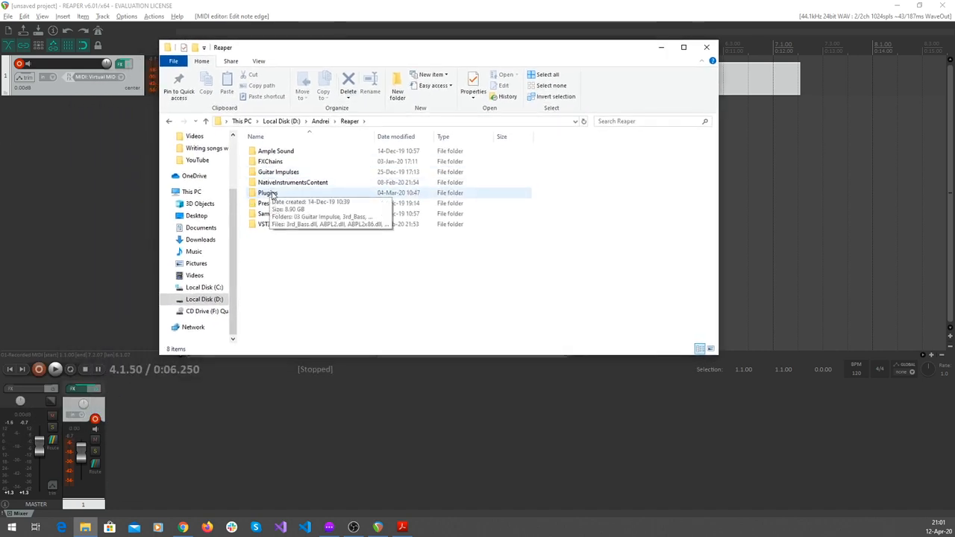
double_click(273, 195)
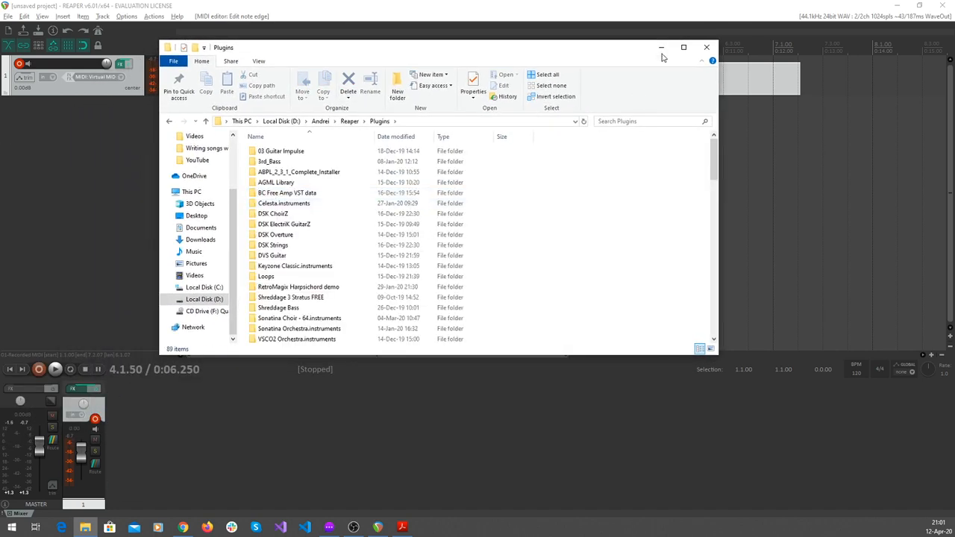
click(684, 48)
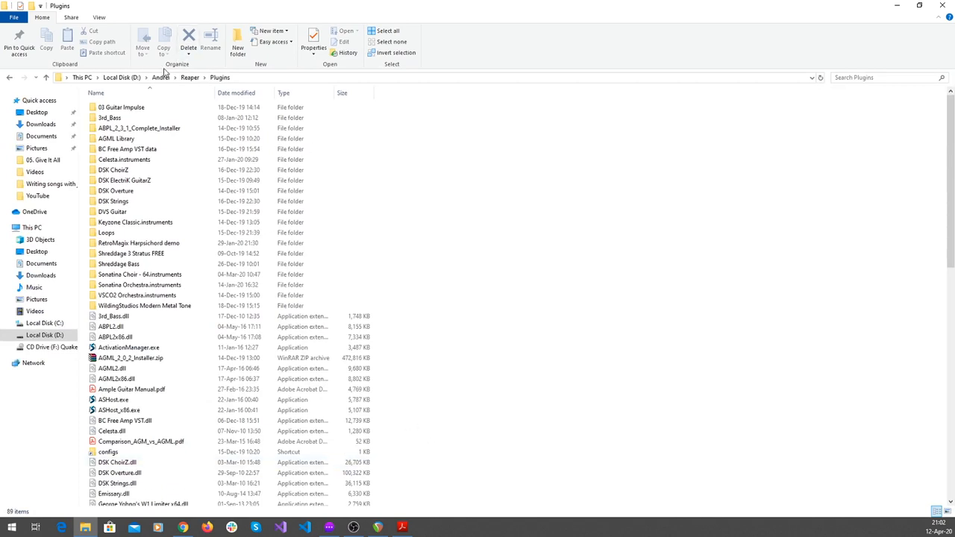
scroll(149, 224, down, 1)
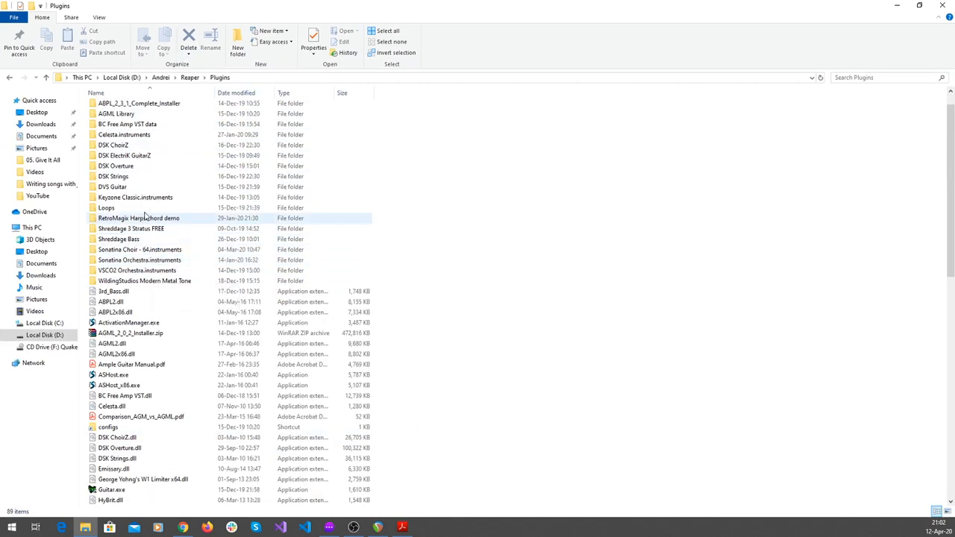
double_click(128, 198)
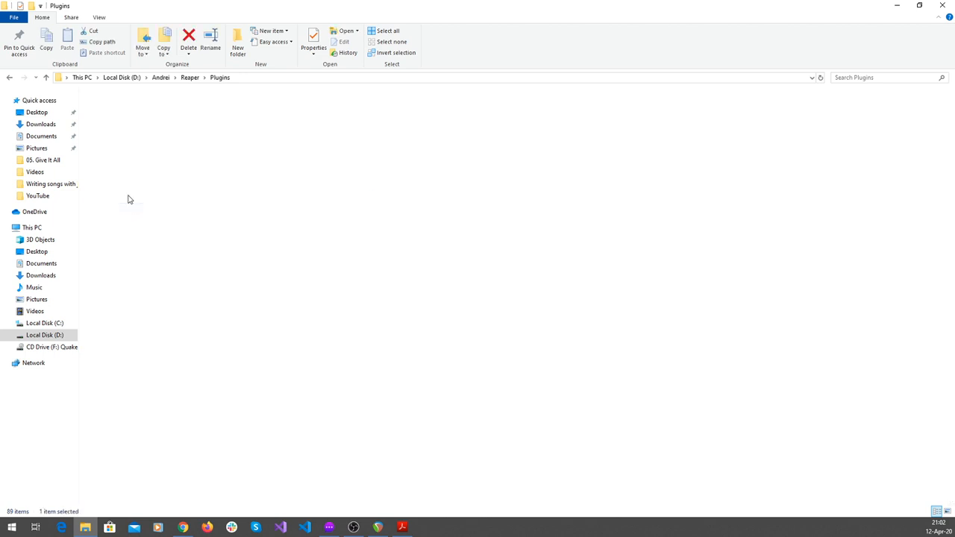
click(10, 79)
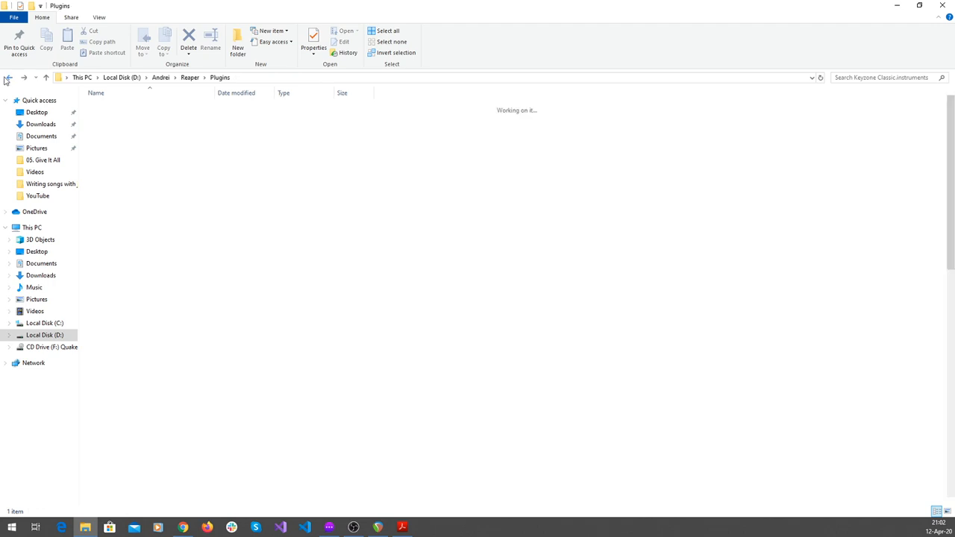
Find and select the Keyzone Classic.dll file in the Plugins folder.
scroll(187, 304, down, 3)
scroll(188, 304, down, 1)
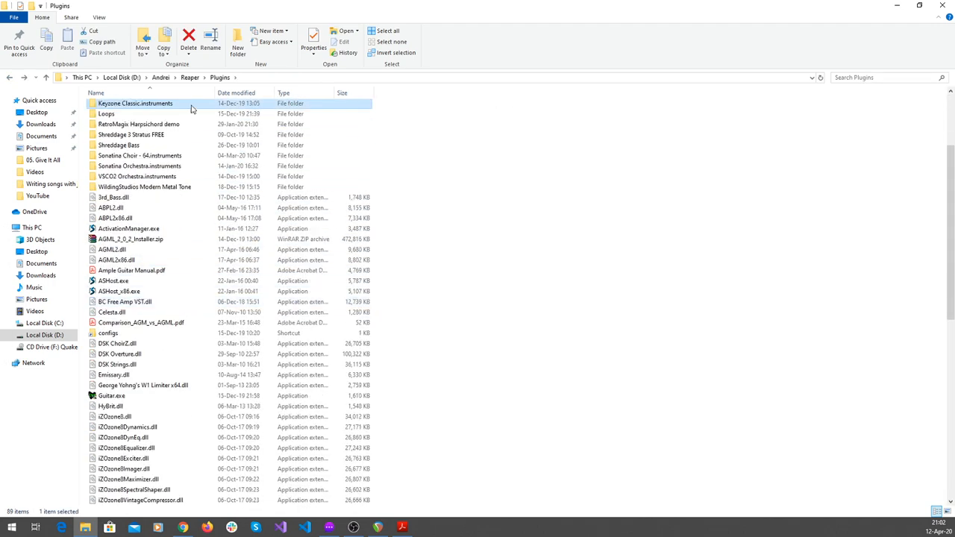
scroll(177, 364, down, 1)
scroll(178, 364, down, 3)
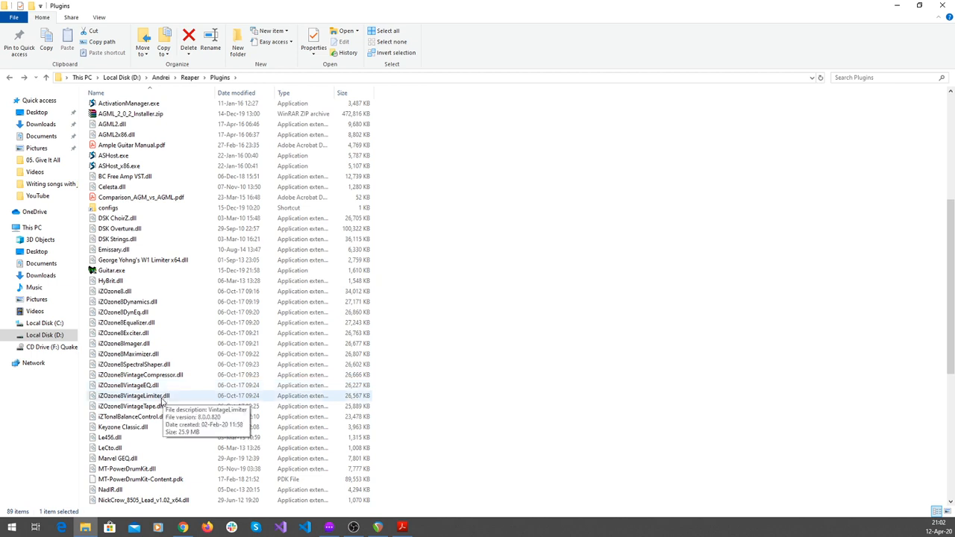
click(137, 431)
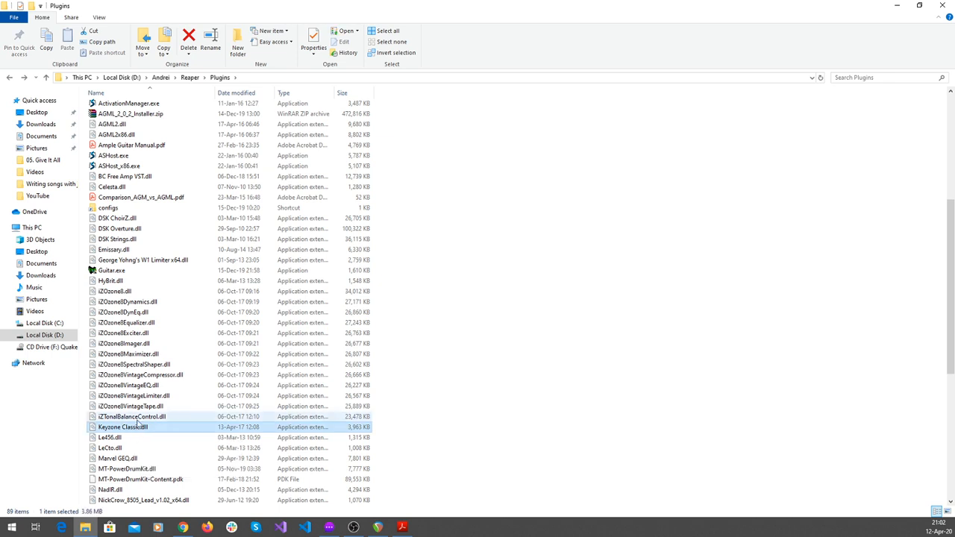
Look through the instrument folders and DLL files in the Plugins folder and close File Explorer.
scroll(139, 306, up, 4)
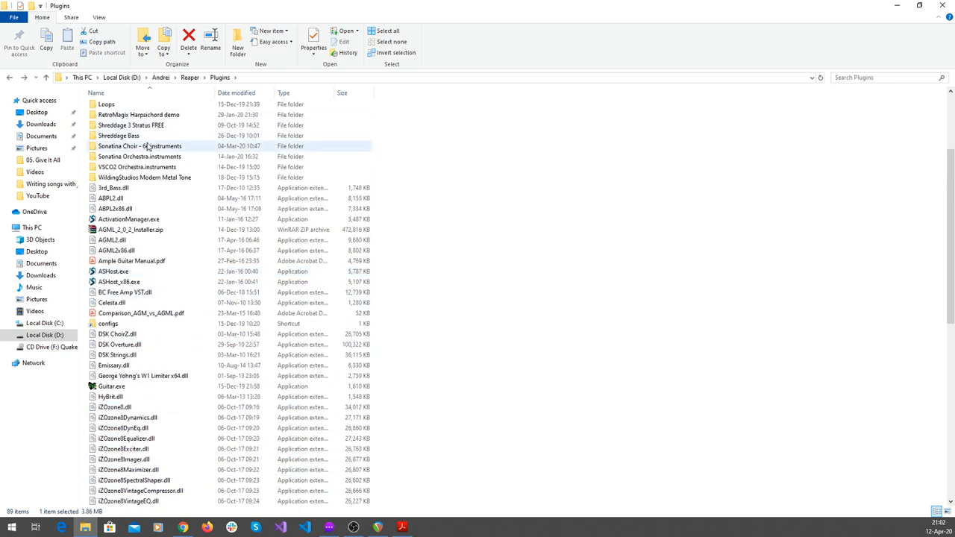
scroll(144, 144, up, 2)
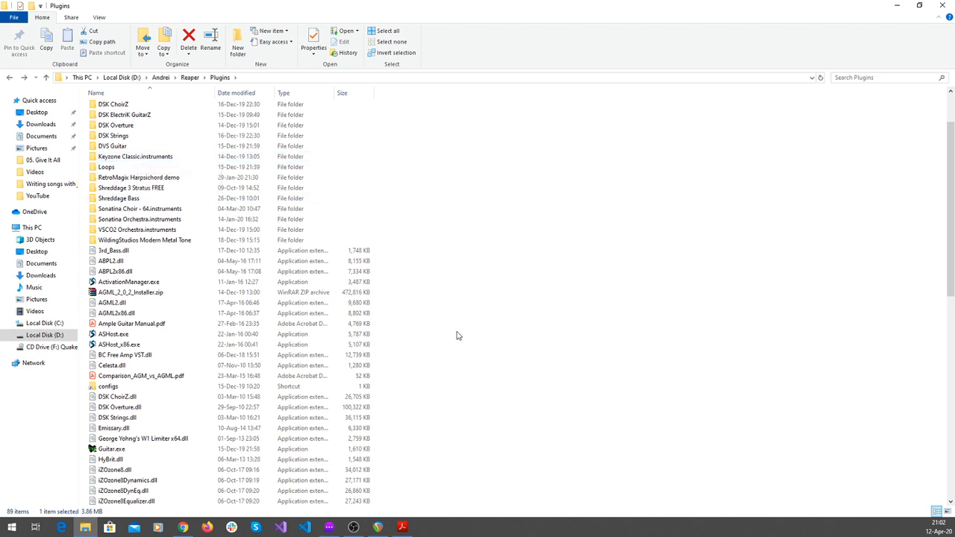
scroll(457, 336, down, 10)
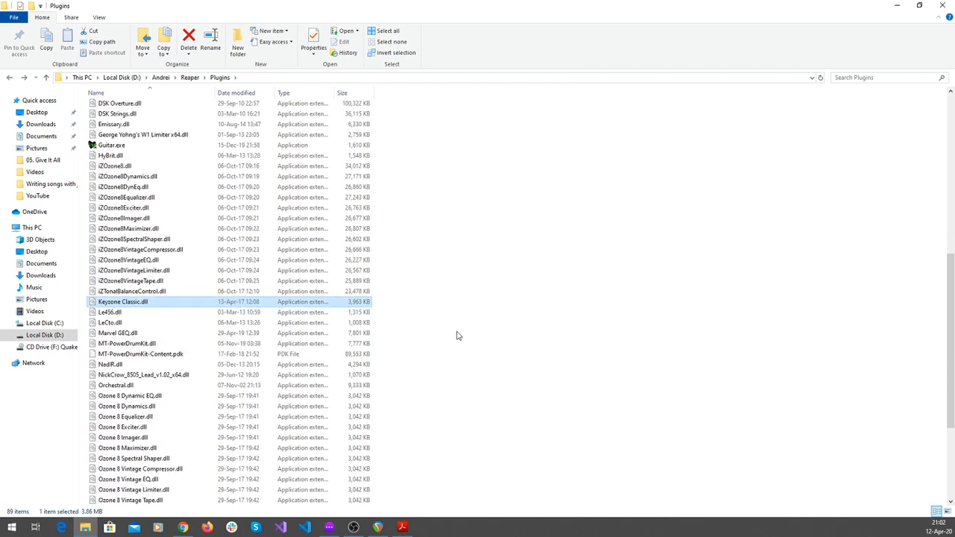
scroll(457, 336, down, 3)
scroll(457, 336, down, 2)
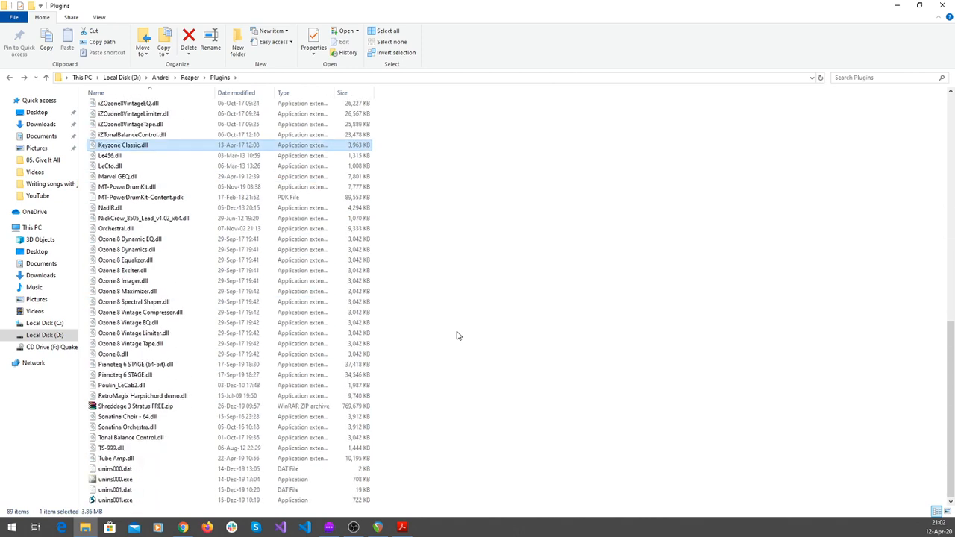
scroll(457, 336, up, 18)
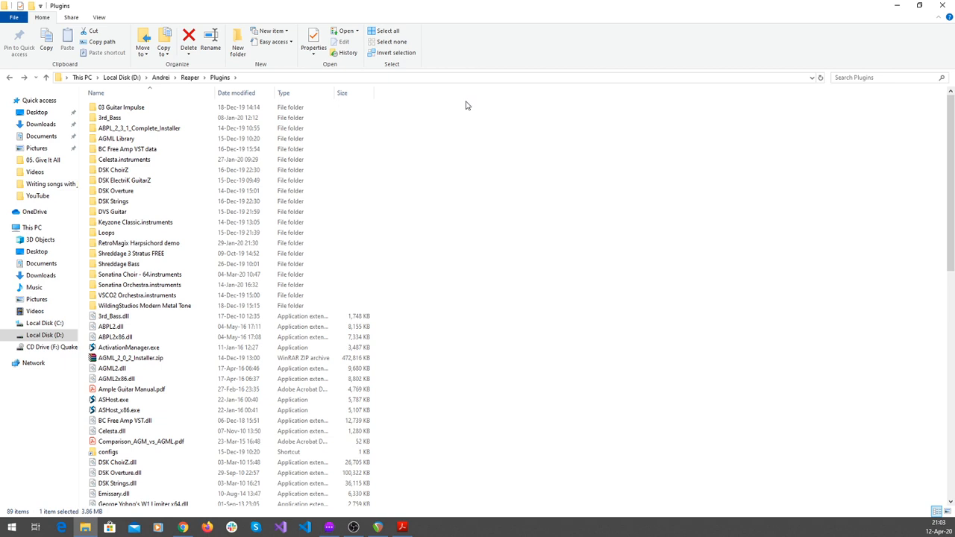
click(942, 6)
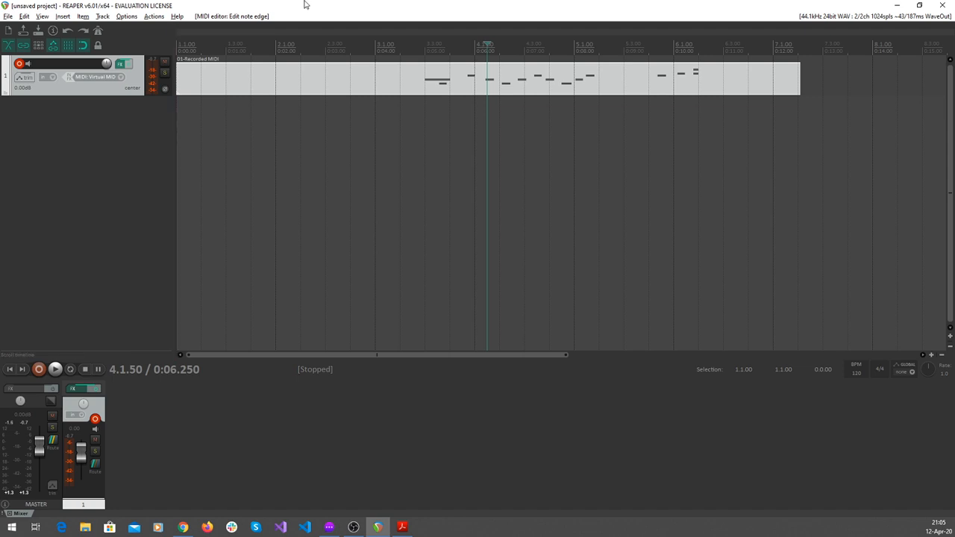
Add a new track and choose So Far Away piano.mid from the Covers > So Far Away folder as the media file to import.
key(ctrl+t)
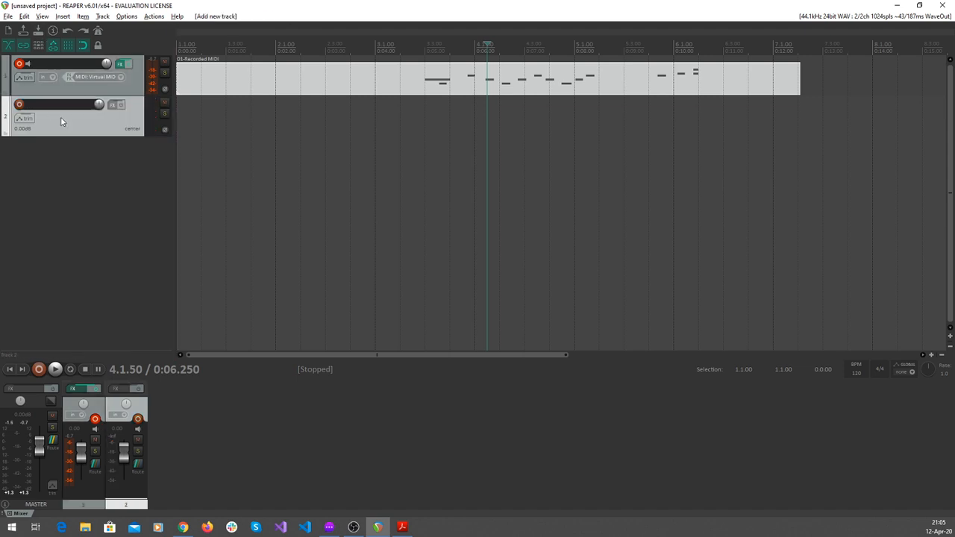
click(63, 17)
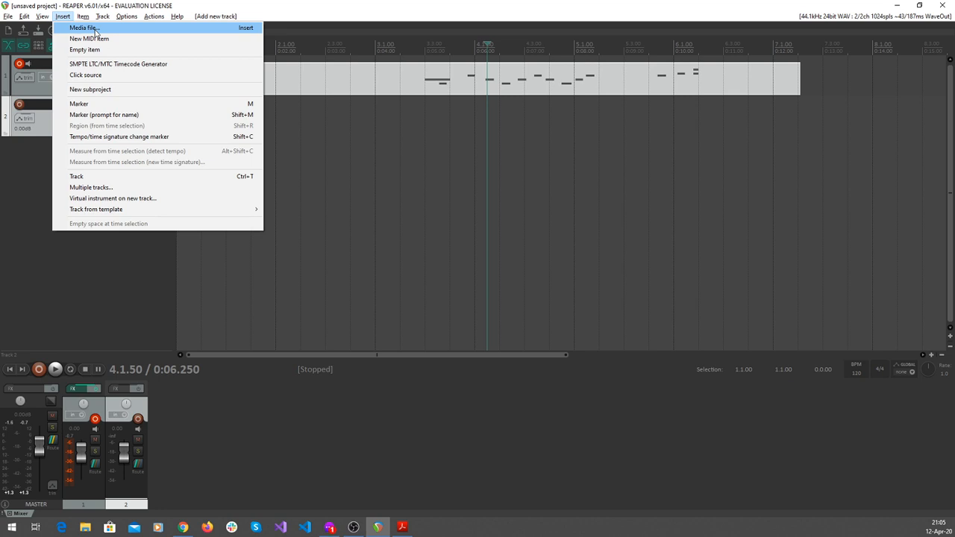
click(96, 31)
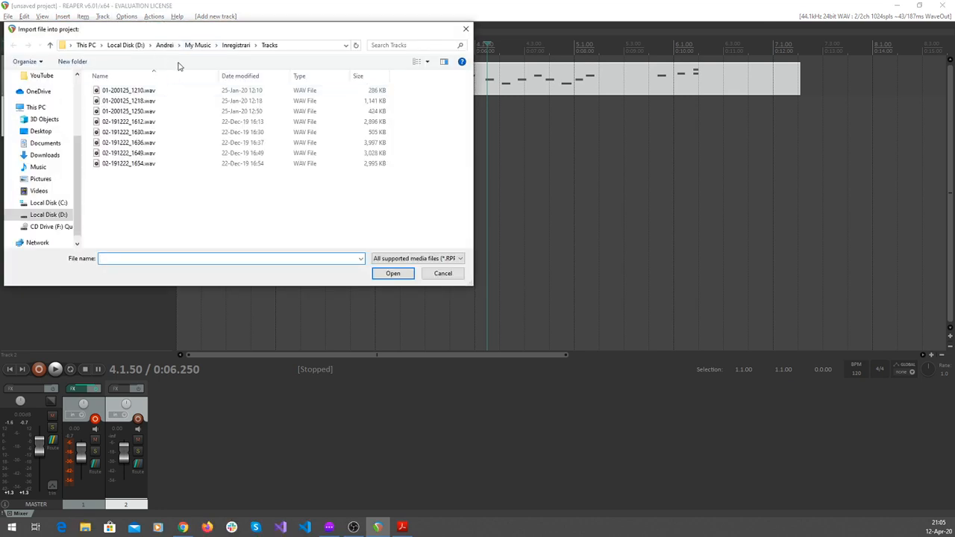
click(234, 45)
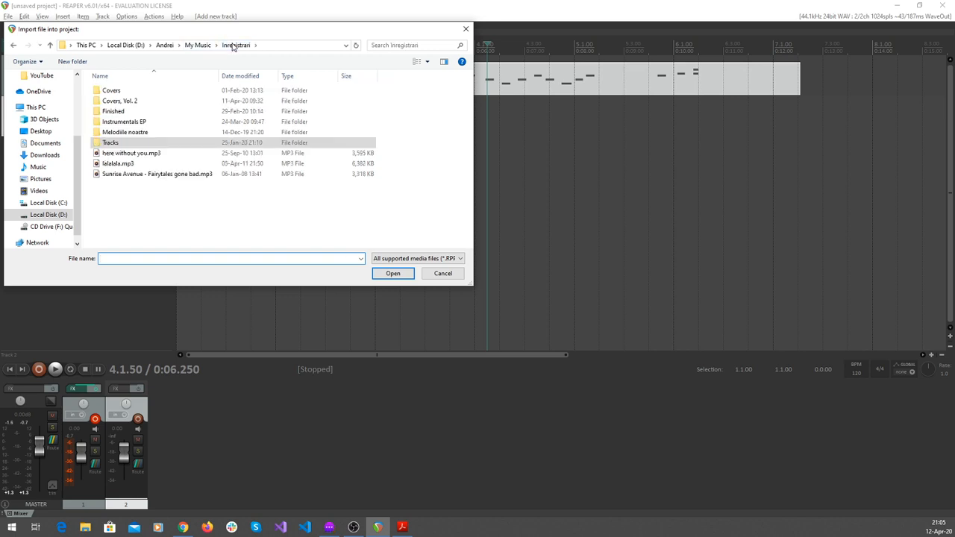
double_click(118, 91)
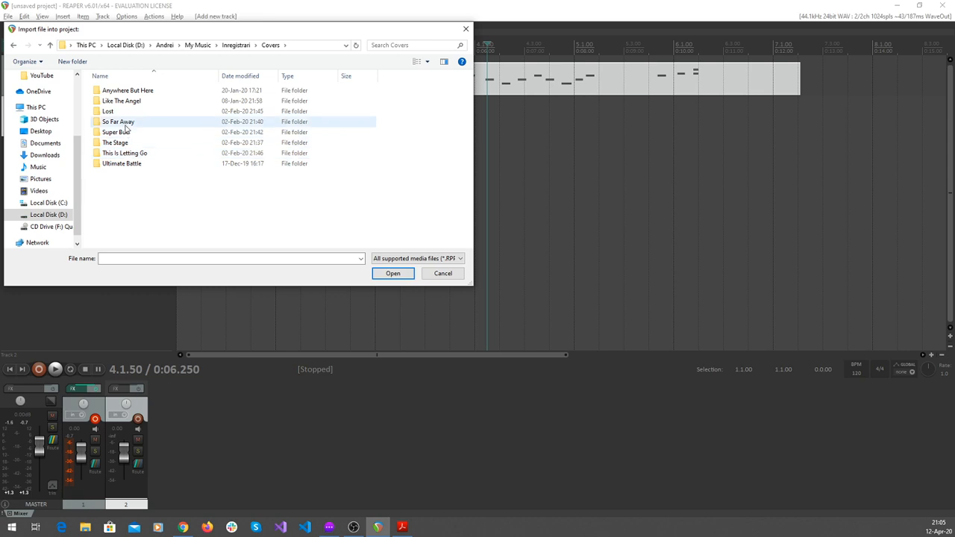
double_click(125, 127)
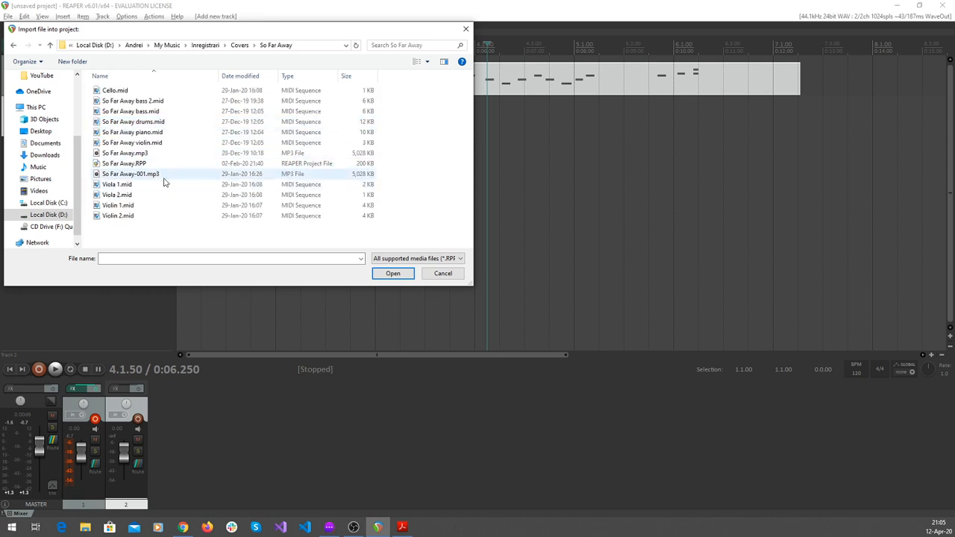
click(135, 132)
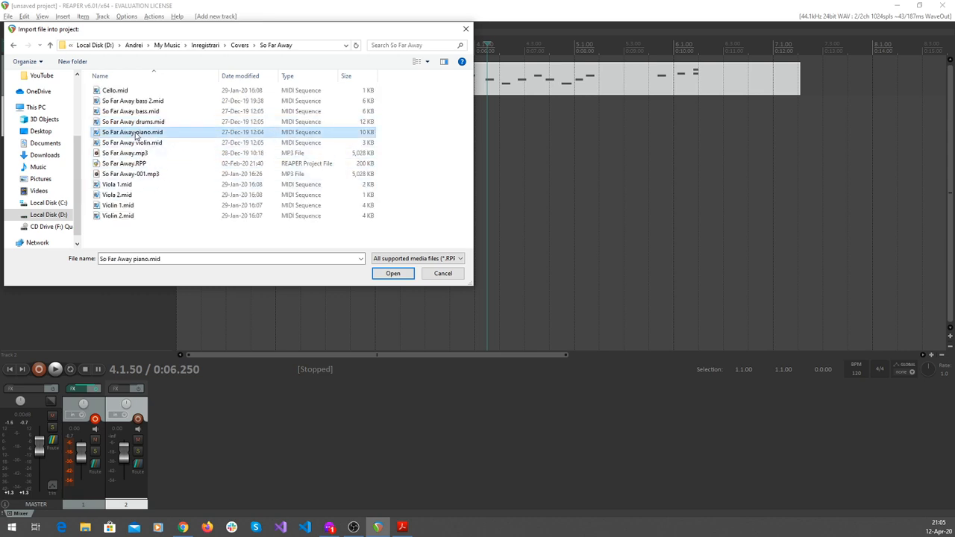
click(392, 274)
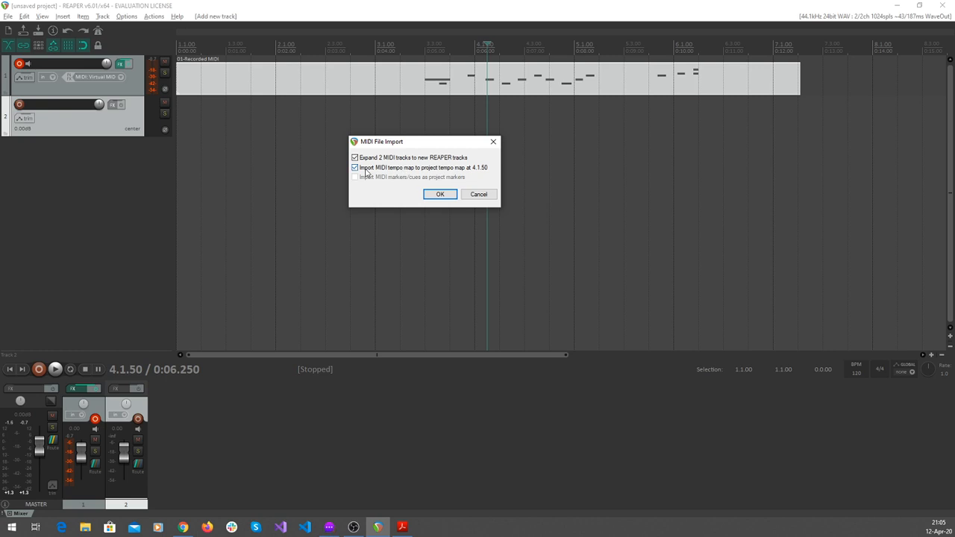
Import the MIDI file expanded to new tracks with its tempo map, keeping the multichannel item on a single track option.
click(451, 195)
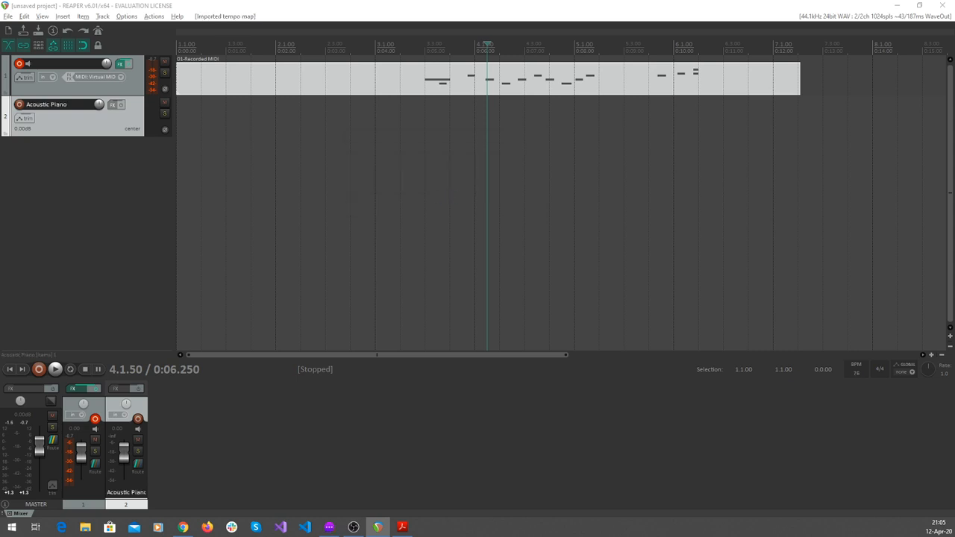
drag(671, 147, 387, 113)
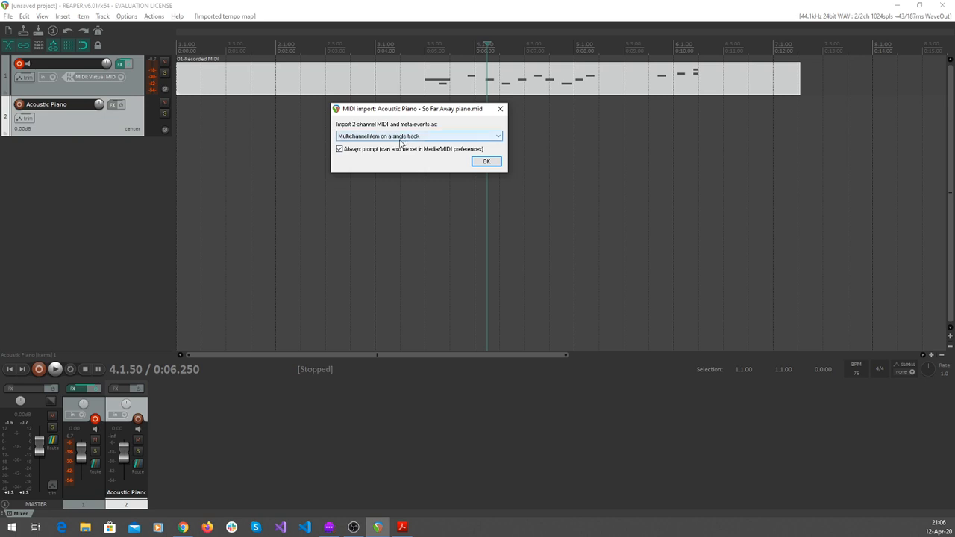
click(487, 166)
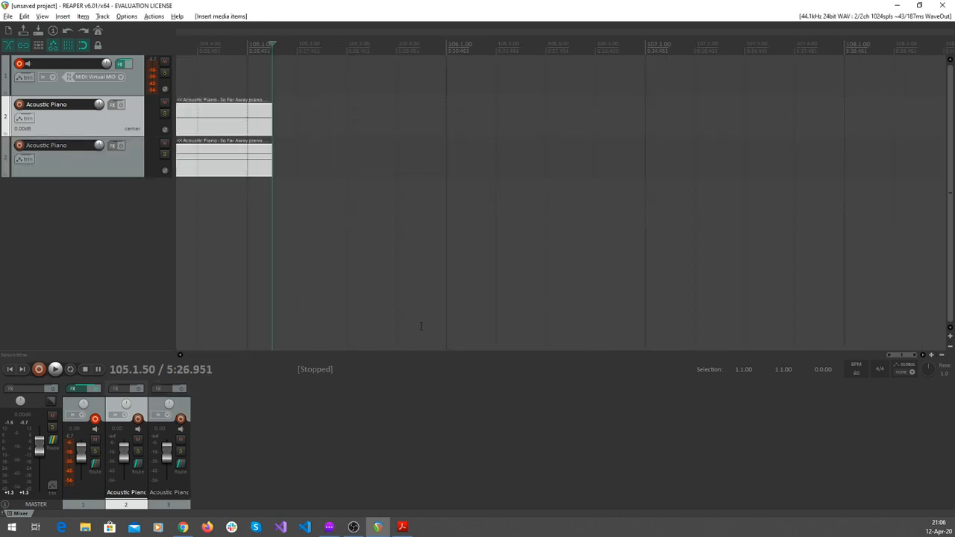
drag(893, 356, 199, 342)
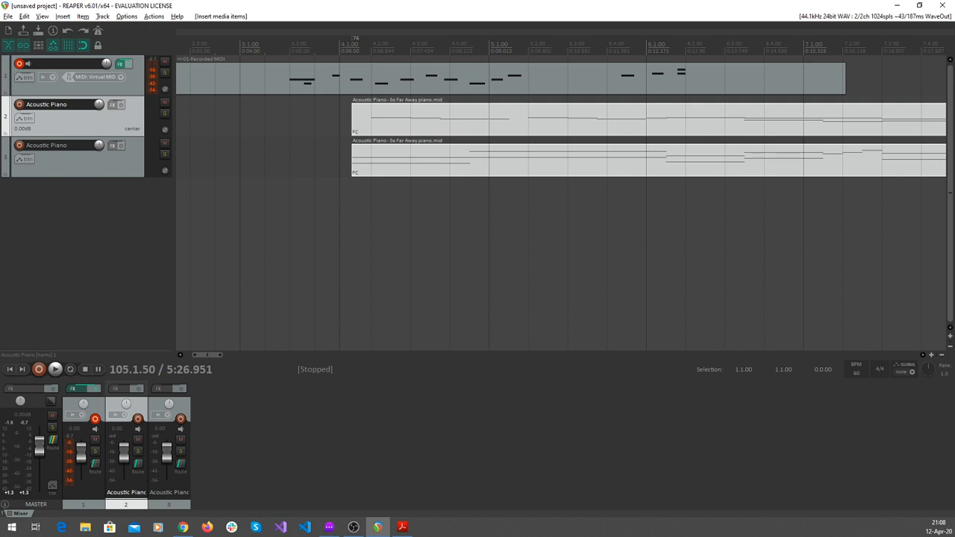
Switch to the Chrome browser.
key(alt+Tab)
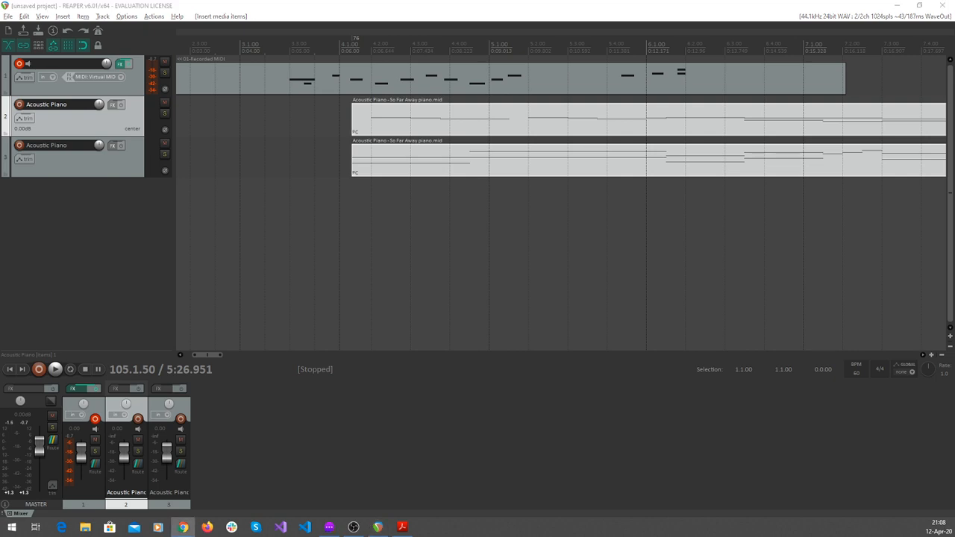